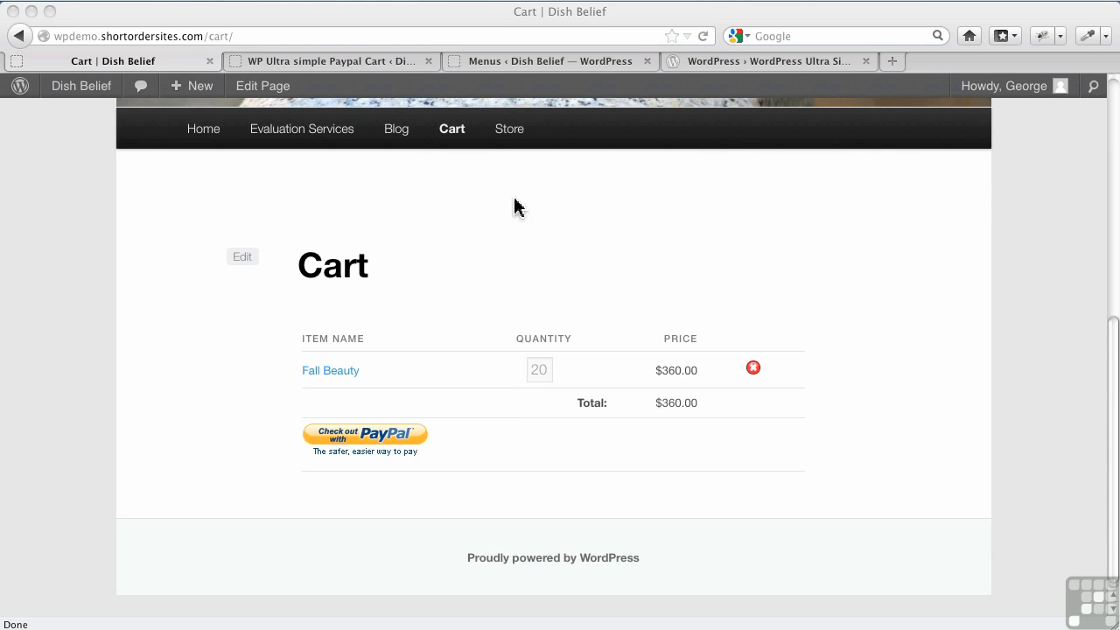
Add the WP Ultra Simple Paypal Shopping Cart widget to the Main Sidebar above Calendar and save it
{"action": "left_click", "coordinate": [340, 69]}
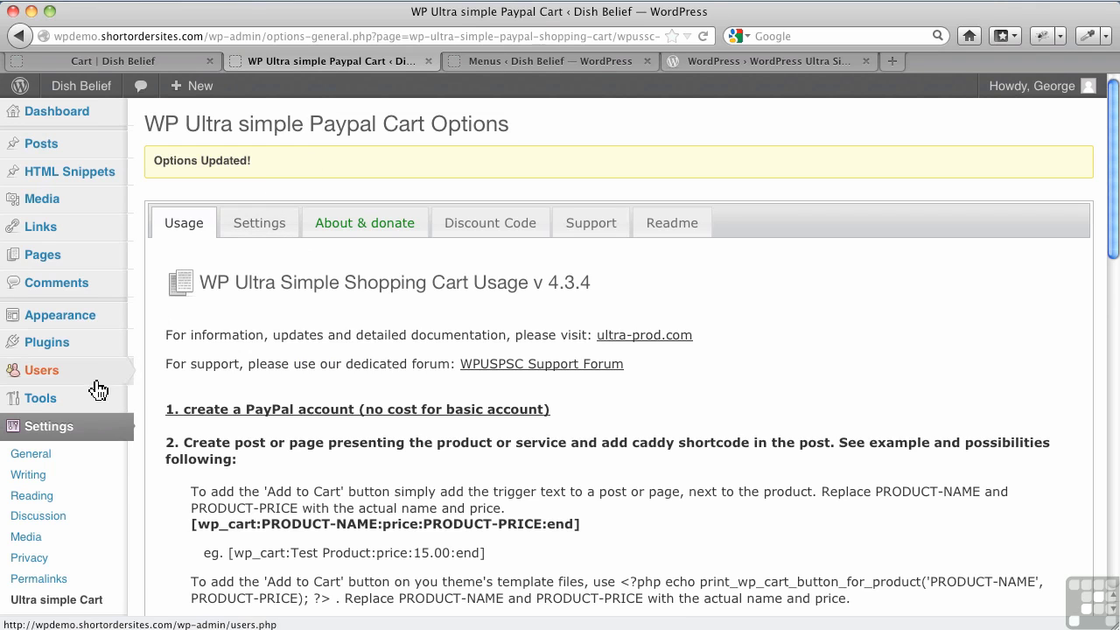
{"action": "mouse_move", "coordinate": [86, 331]}
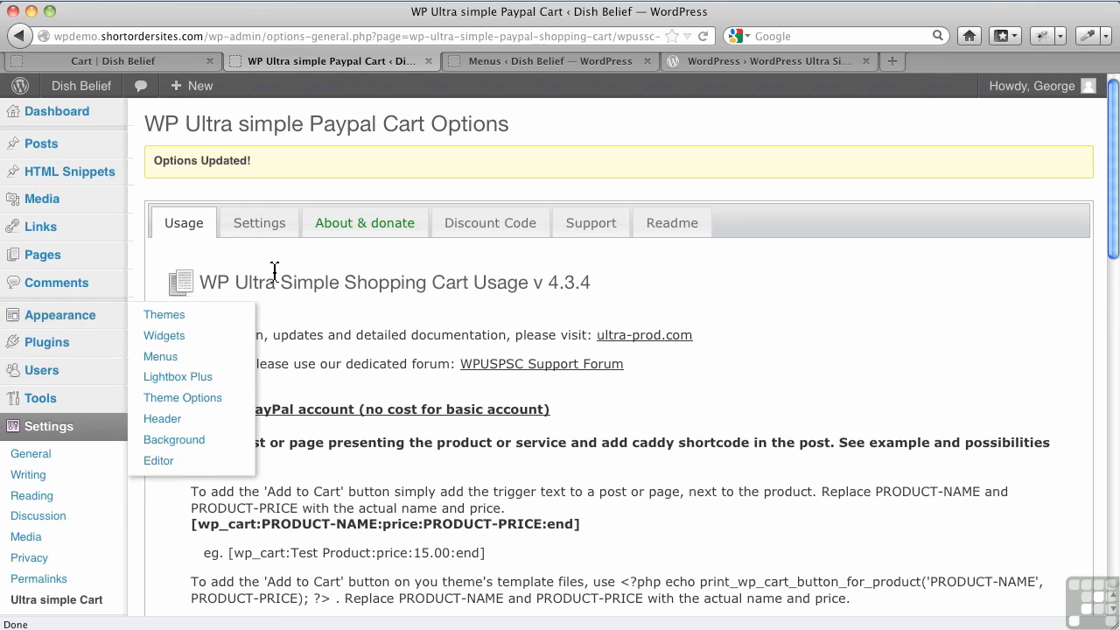
{"action": "left_click", "coordinate": [159, 337]}
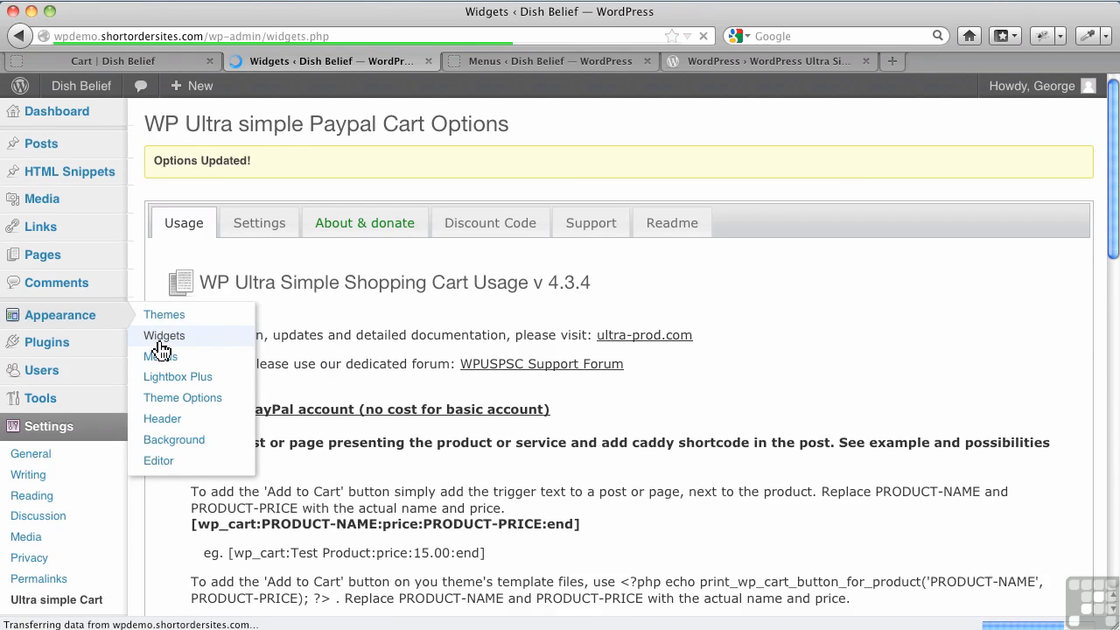
{"action": "scroll", "coordinate": [504, 389], "scroll_direction": "down", "scroll_amount": 5}
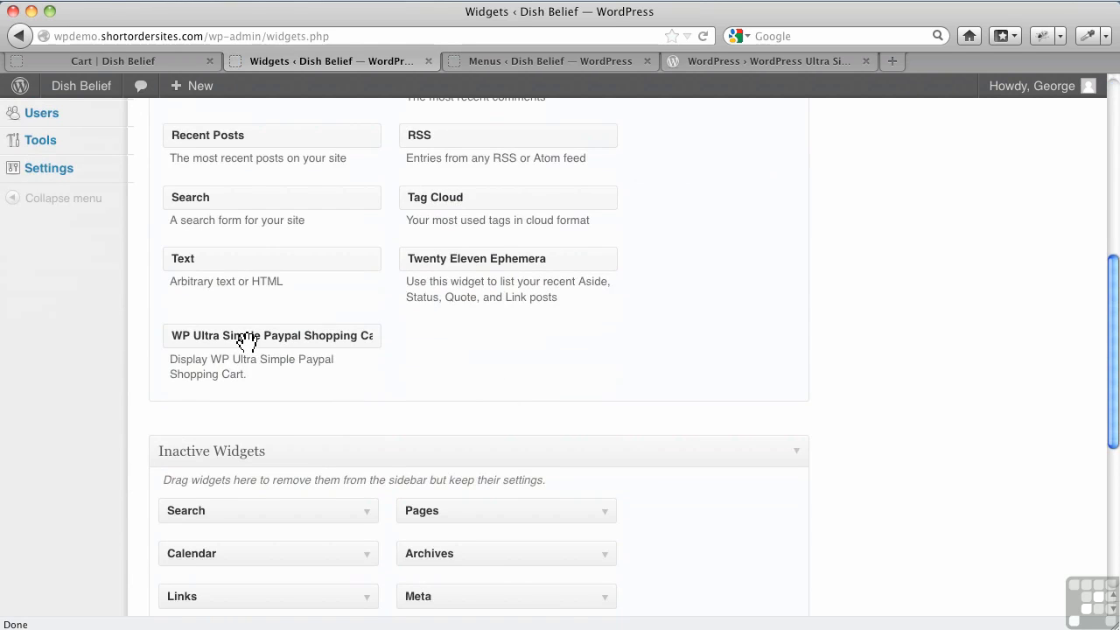
{"action": "left_click_drag", "start_coordinate": [245, 341], "coordinate": [929, 212]}
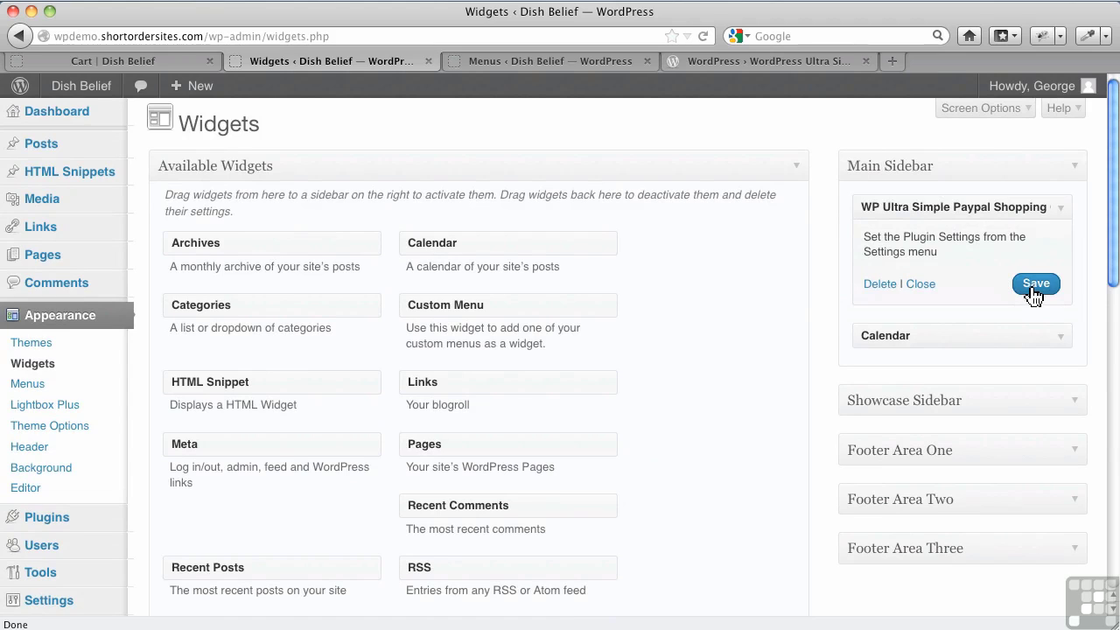
{"action": "left_click", "coordinate": [1036, 294]}
View the site's home page and remove the Fall Beauty item from the sidebar shopping cart
{"action": "left_click", "coordinate": [172, 63]}
{"action": "left_click", "coordinate": [212, 140]}
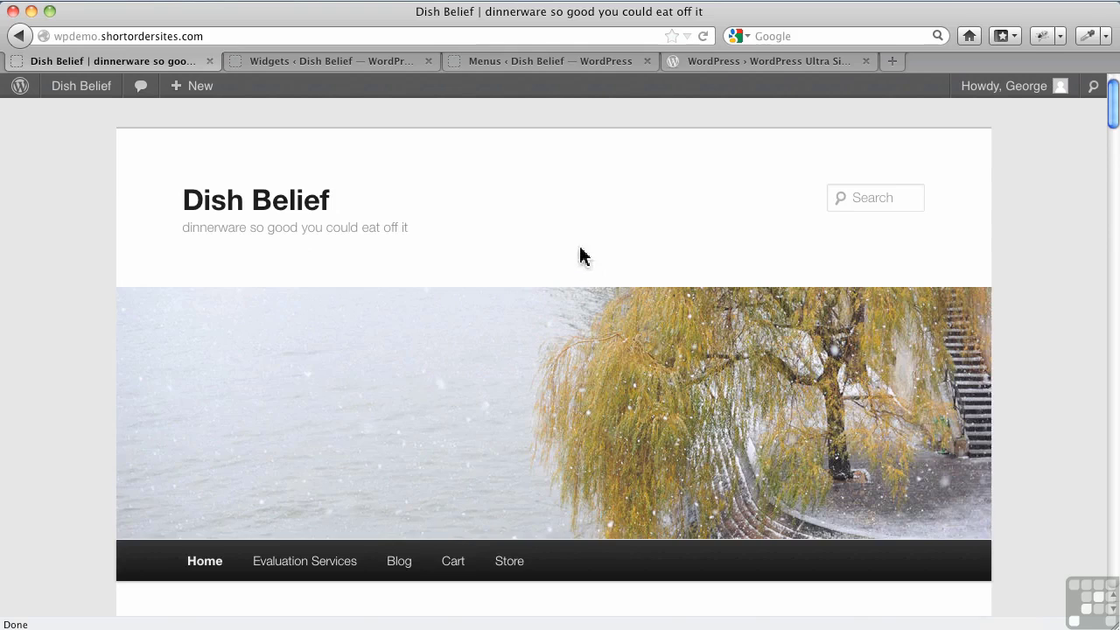
{"action": "scroll", "coordinate": [632, 350], "scroll_direction": "down", "scroll_amount": 5}
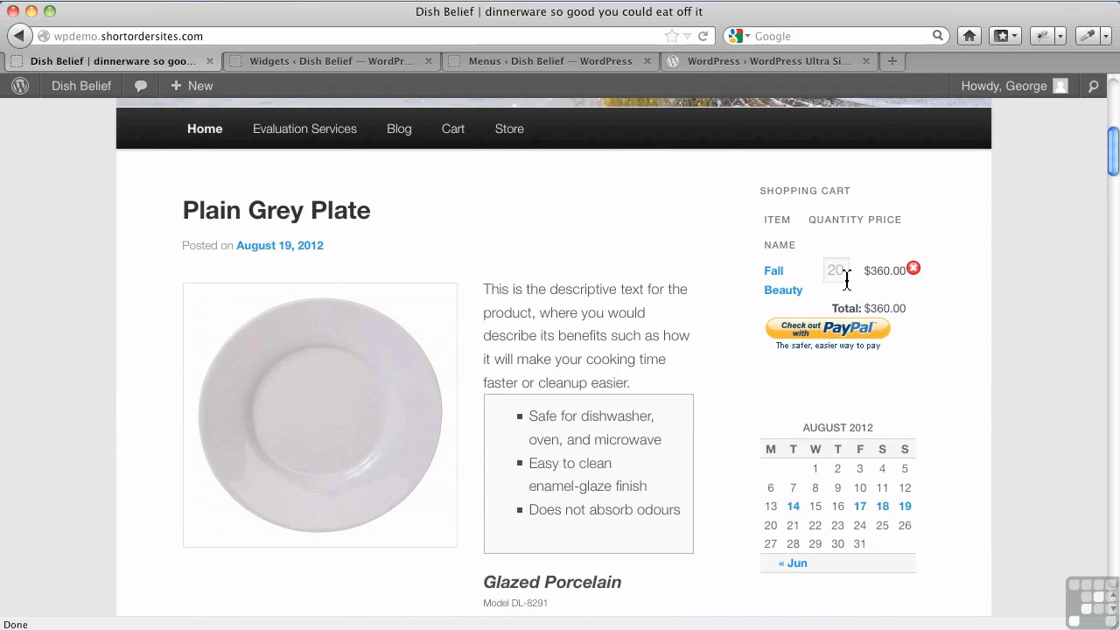
{"action": "left_click", "coordinate": [913, 269]}
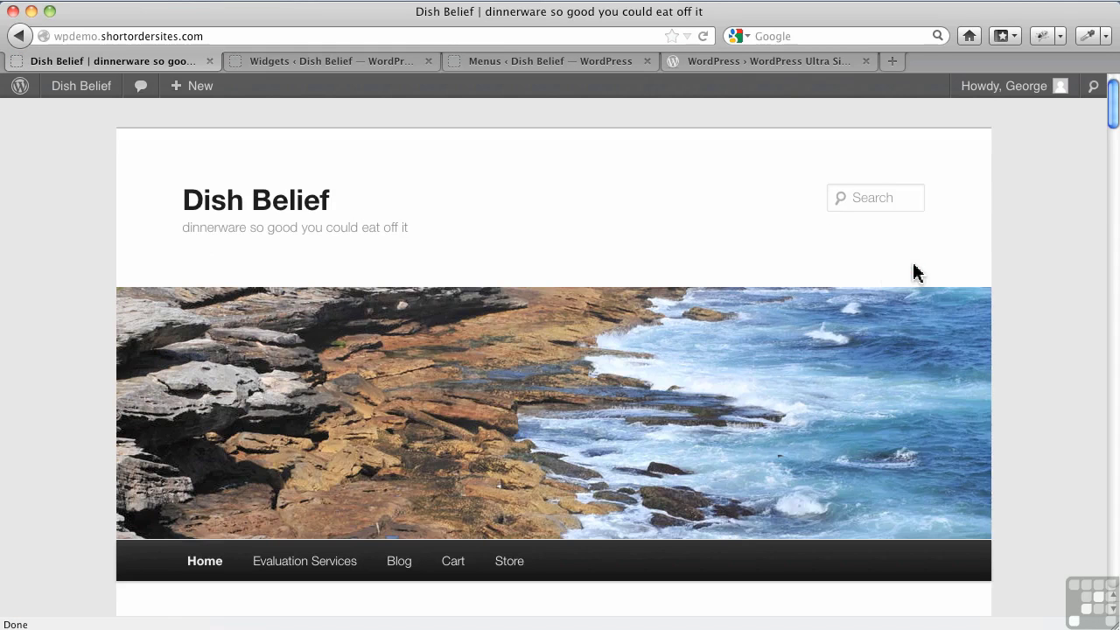
Check the emptied cart in the home page sidebar and on the Cart page, returning to the home page
{"action": "scroll", "coordinate": [814, 479], "scroll_direction": "down", "scroll_amount": 5}
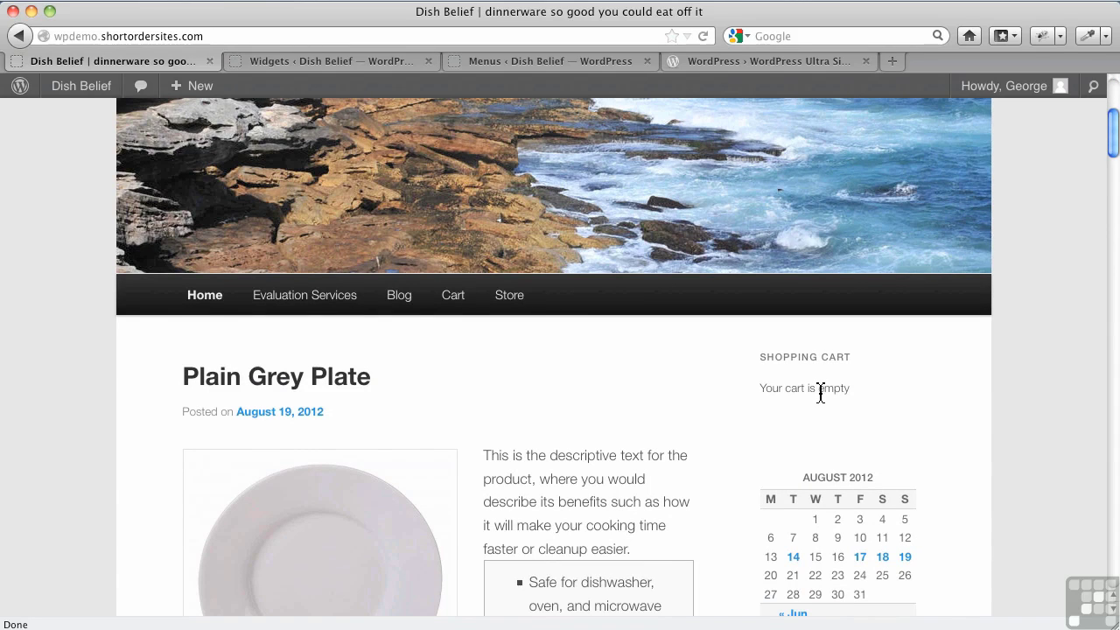
{"action": "left_click", "coordinate": [459, 304]}
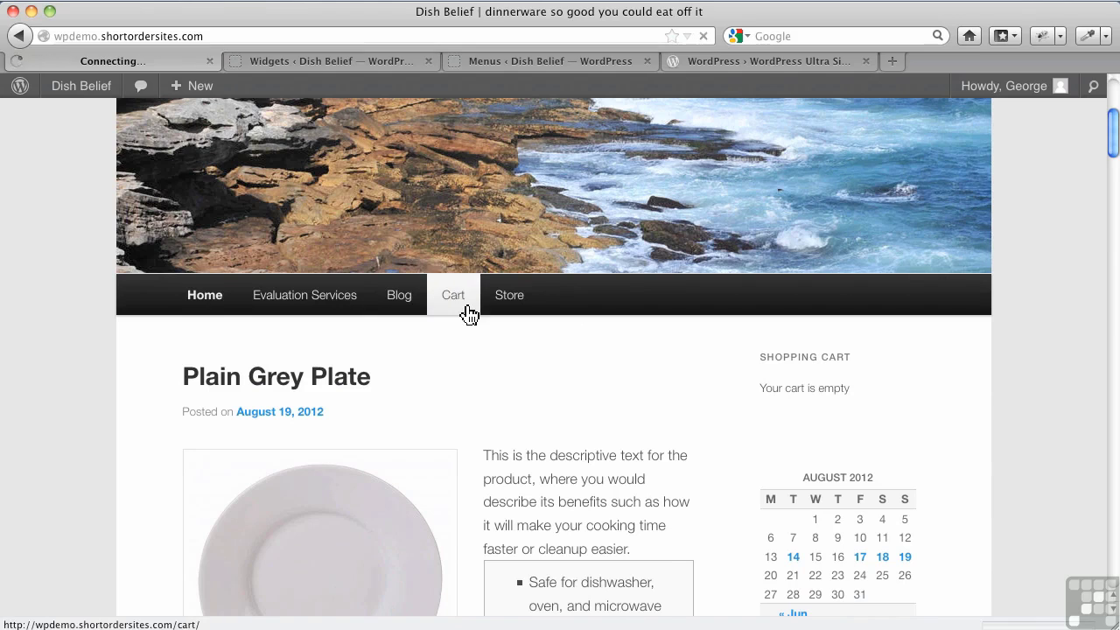
{"action": "scroll", "coordinate": [472, 373], "scroll_direction": "down", "scroll_amount": 5}
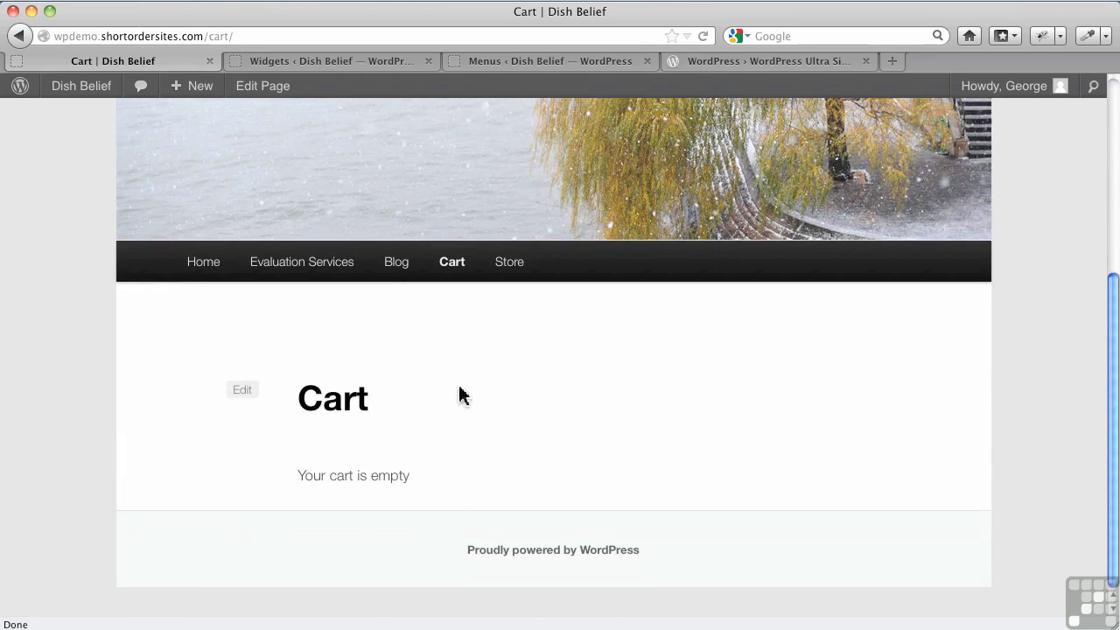
{"action": "left_click", "coordinate": [201, 265]}
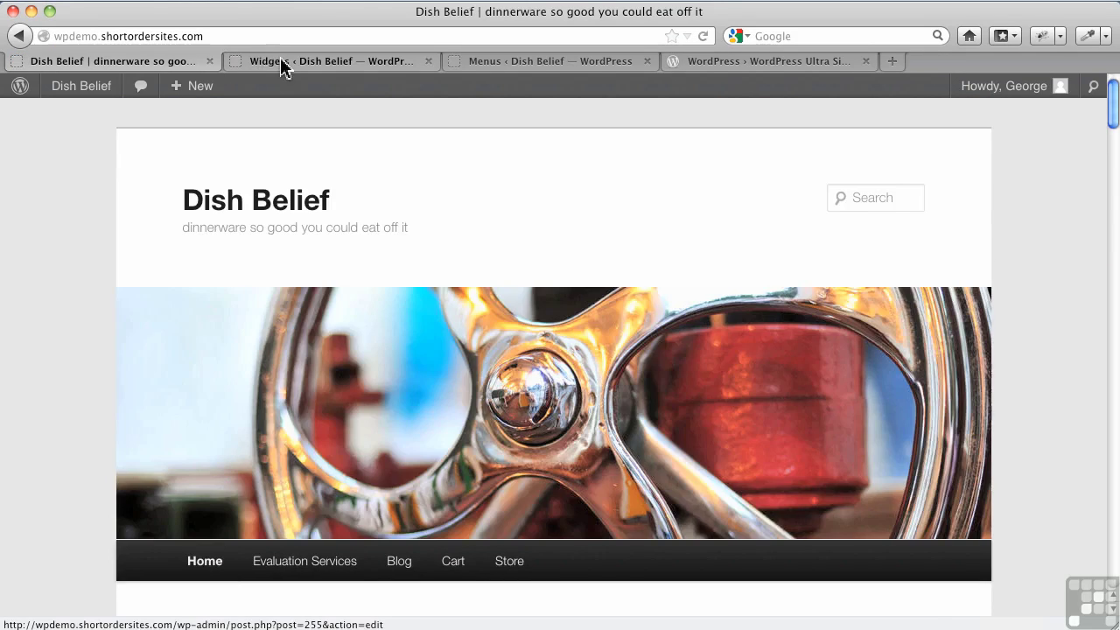
Enable the Hide "Cart Empty" message option in the Ultra simple Cart settings and update the options
{"action": "left_click", "coordinate": [281, 63]}
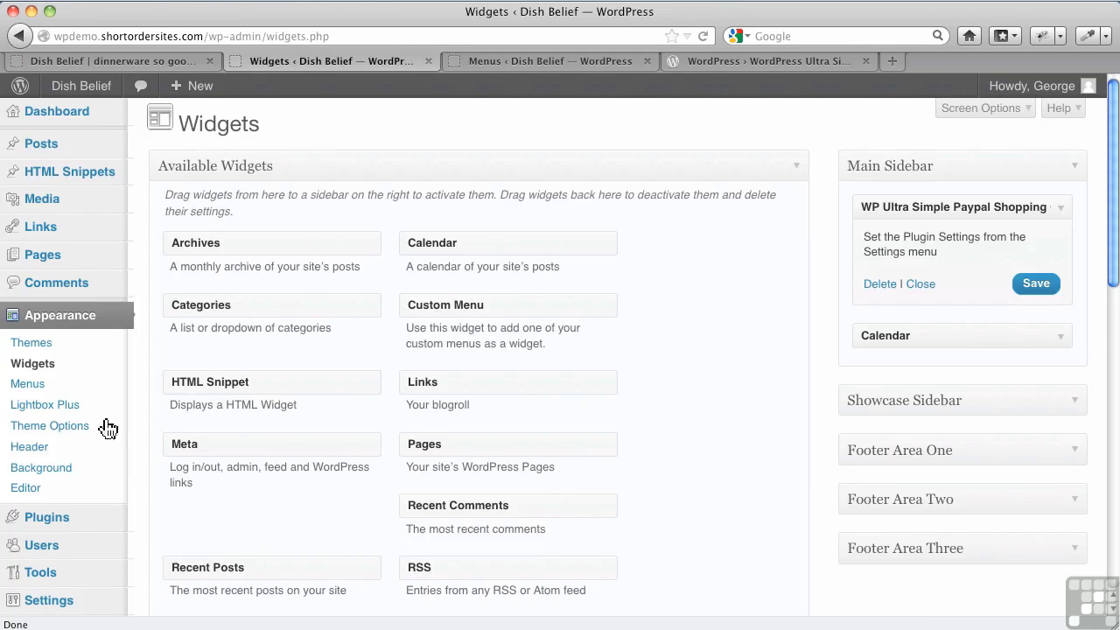
{"action": "scroll", "coordinate": [62, 537], "scroll_direction": "down", "scroll_amount": 3}
{"action": "mouse_move", "coordinate": [121, 474]}
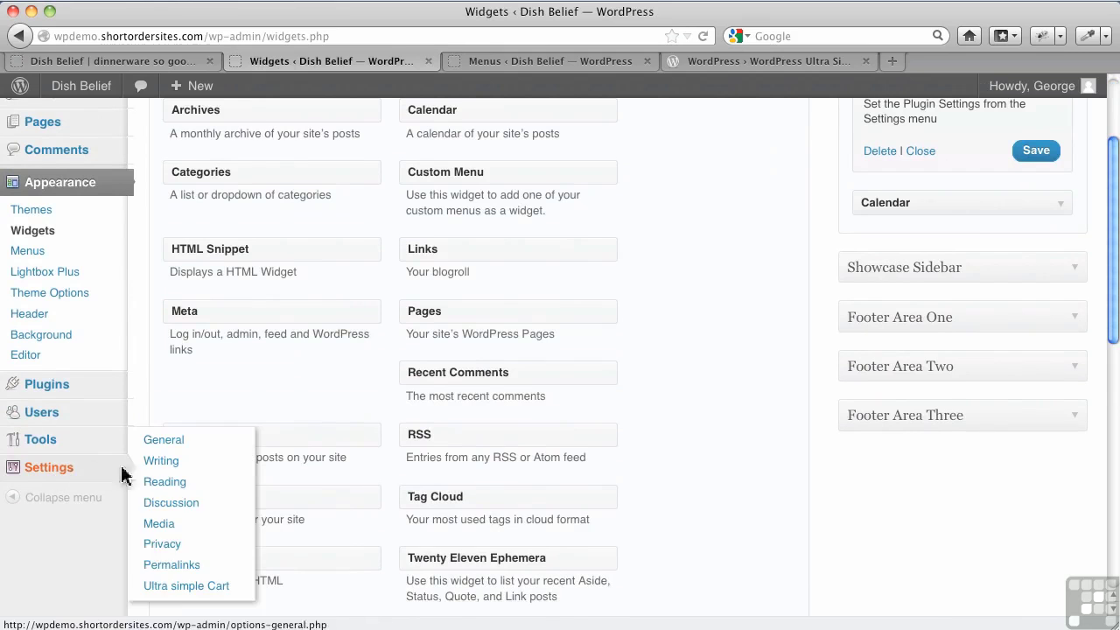
{"action": "left_click", "coordinate": [168, 595]}
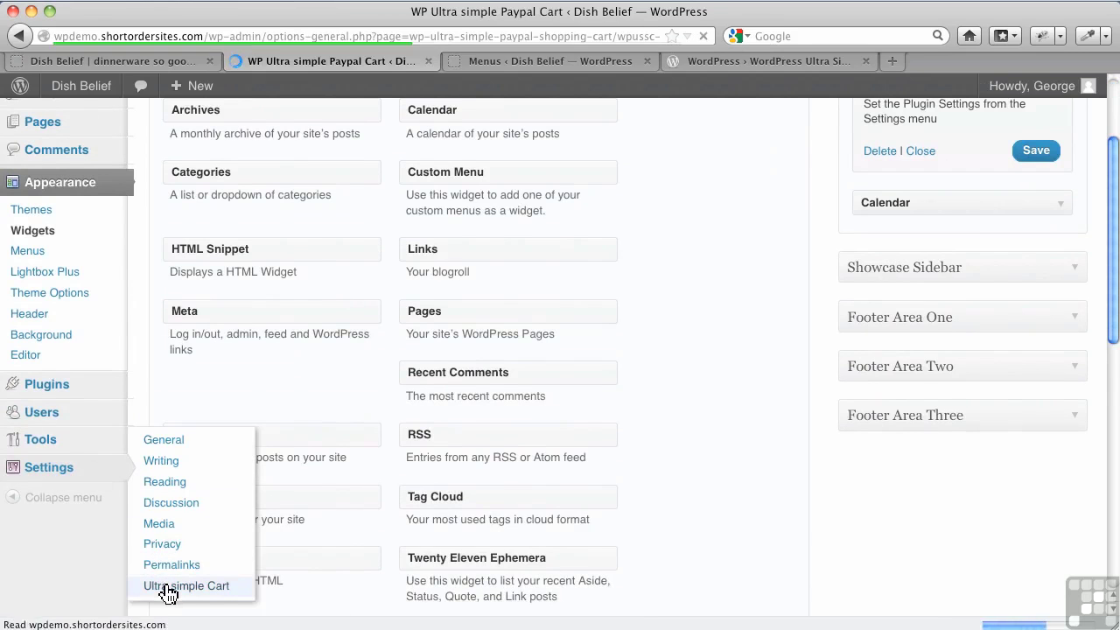
{"action": "left_click", "coordinate": [259, 179]}
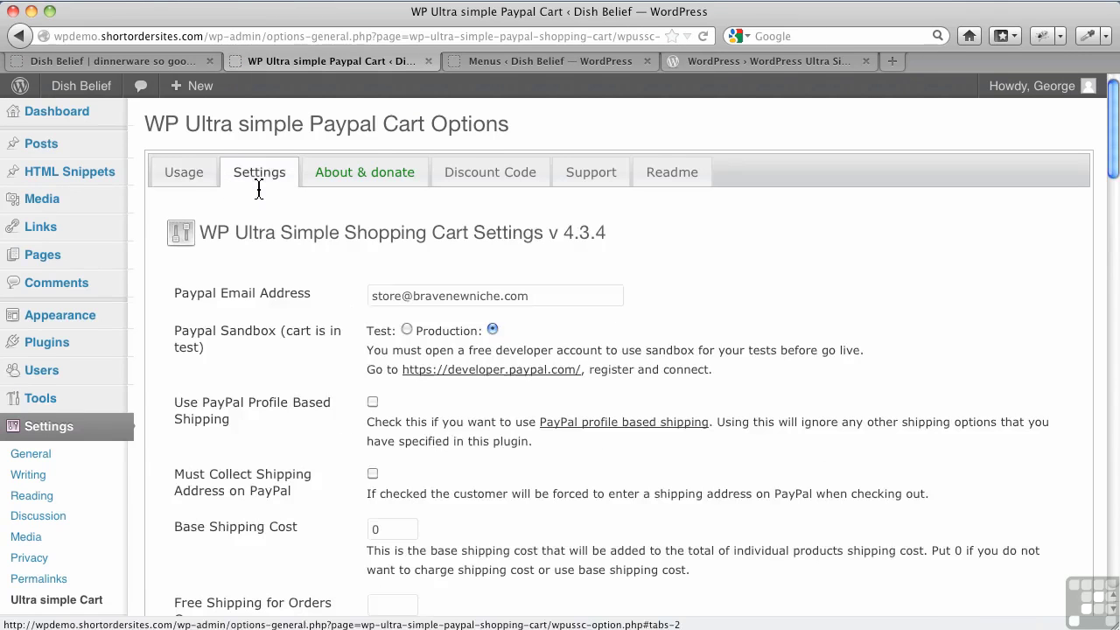
{"action": "scroll", "coordinate": [330, 487], "scroll_direction": "down", "scroll_amount": 3}
{"action": "scroll", "coordinate": [331, 487], "scroll_direction": "down", "scroll_amount": 10}
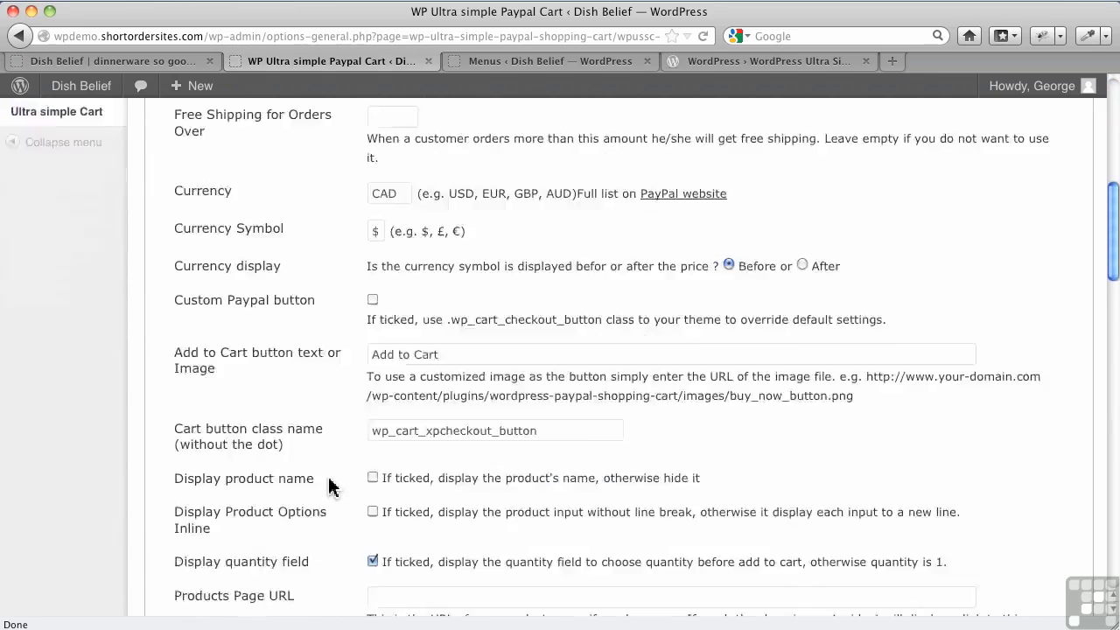
{"action": "scroll", "coordinate": [329, 487], "scroll_direction": "down", "scroll_amount": 4}
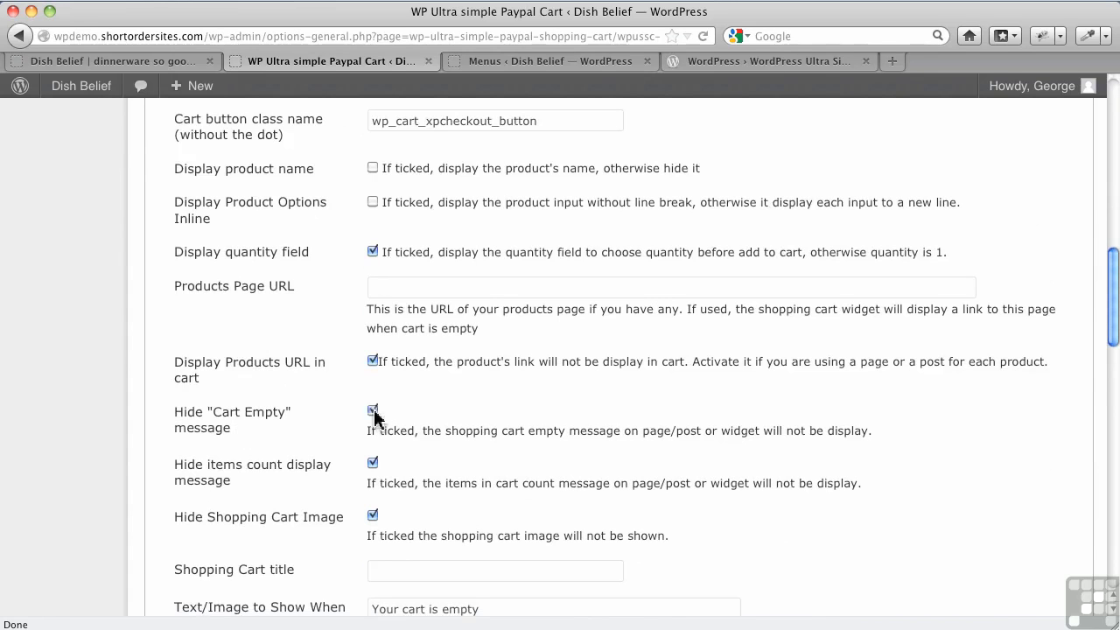
{"action": "scroll", "coordinate": [375, 416], "scroll_direction": "down", "scroll_amount": 20}
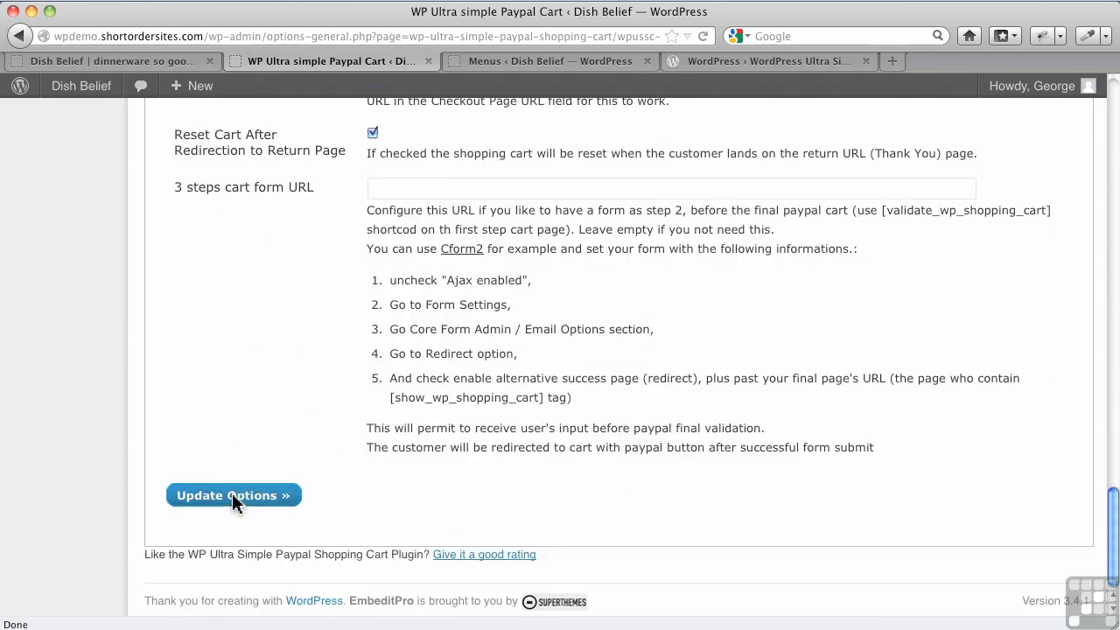
{"action": "left_click", "coordinate": [233, 495]}
Reload the home page, check its sidebar and the Cart page for the empty-cart message, and return home
{"action": "left_click", "coordinate": [203, 62]}
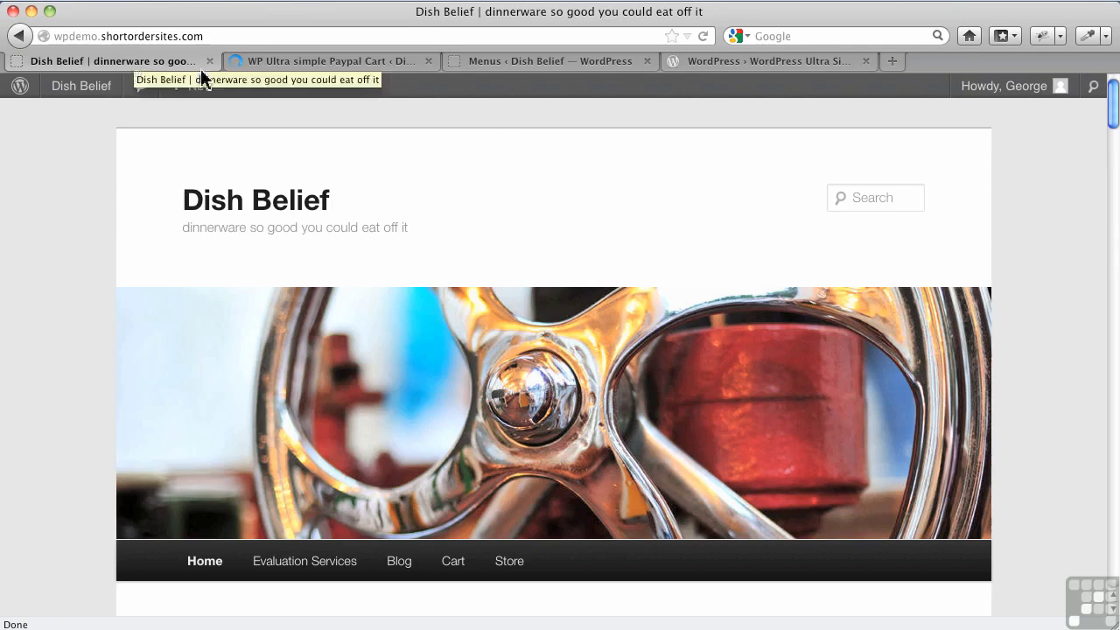
{"action": "left_click", "coordinate": [705, 37]}
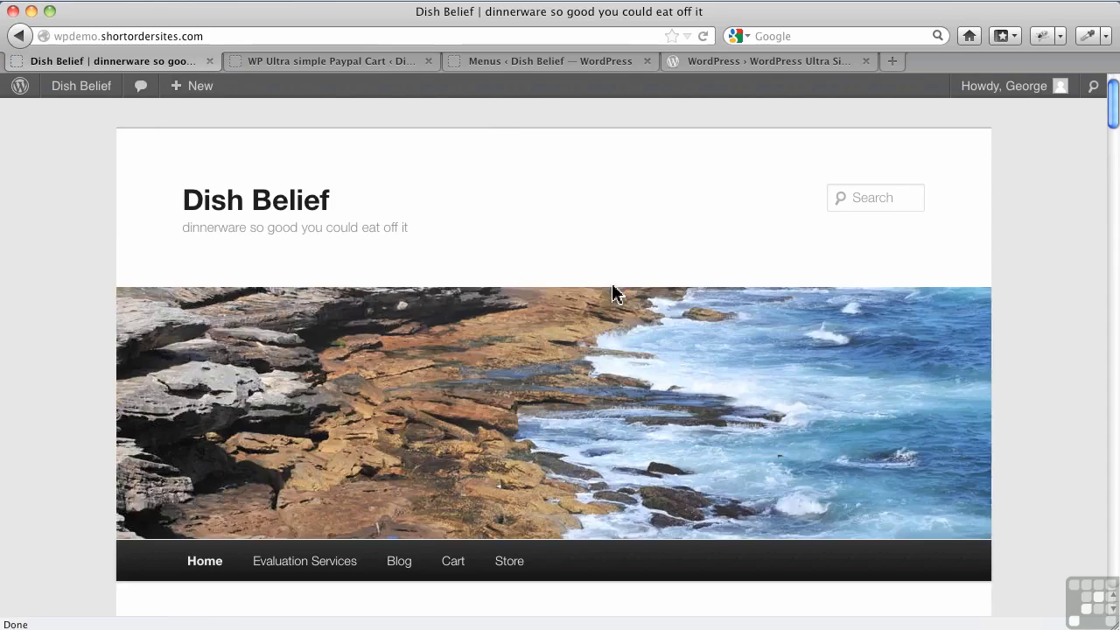
{"action": "scroll", "coordinate": [612, 282], "scroll_direction": "down", "scroll_amount": 5}
{"action": "scroll", "coordinate": [613, 305], "scroll_direction": "down", "scroll_amount": 2}
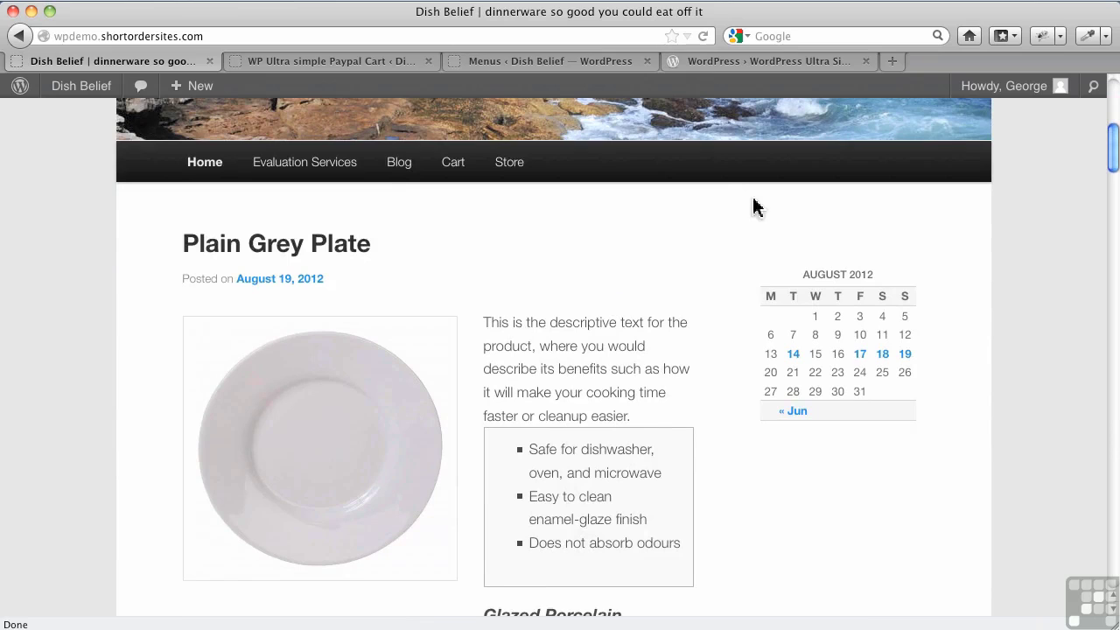
{"action": "left_click", "coordinate": [463, 184]}
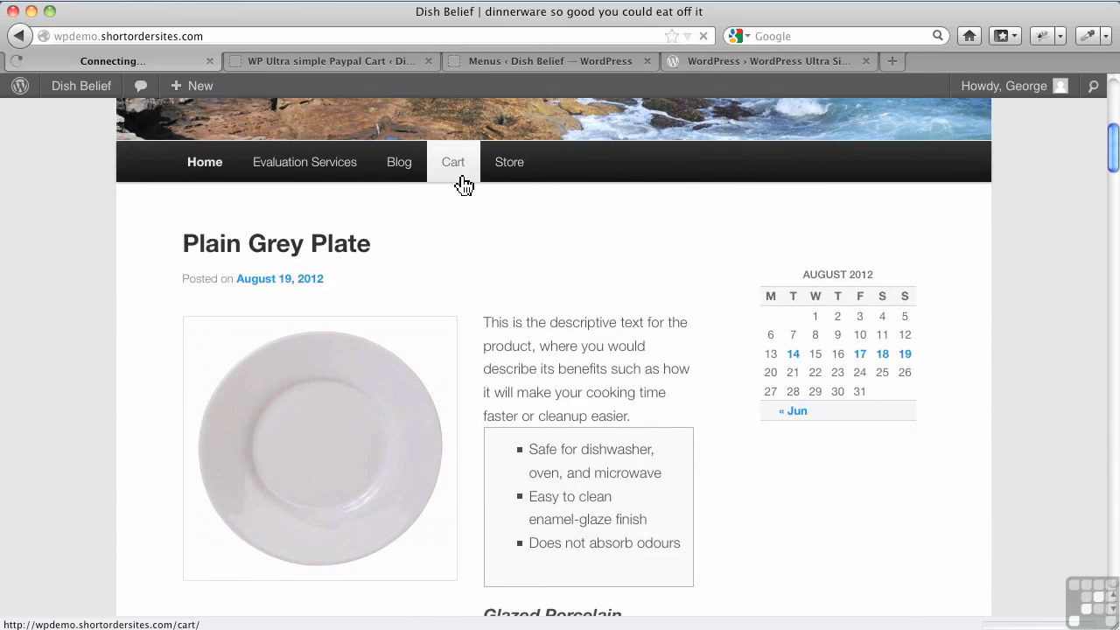
{"action": "scroll", "coordinate": [480, 331], "scroll_direction": "down", "scroll_amount": 5}
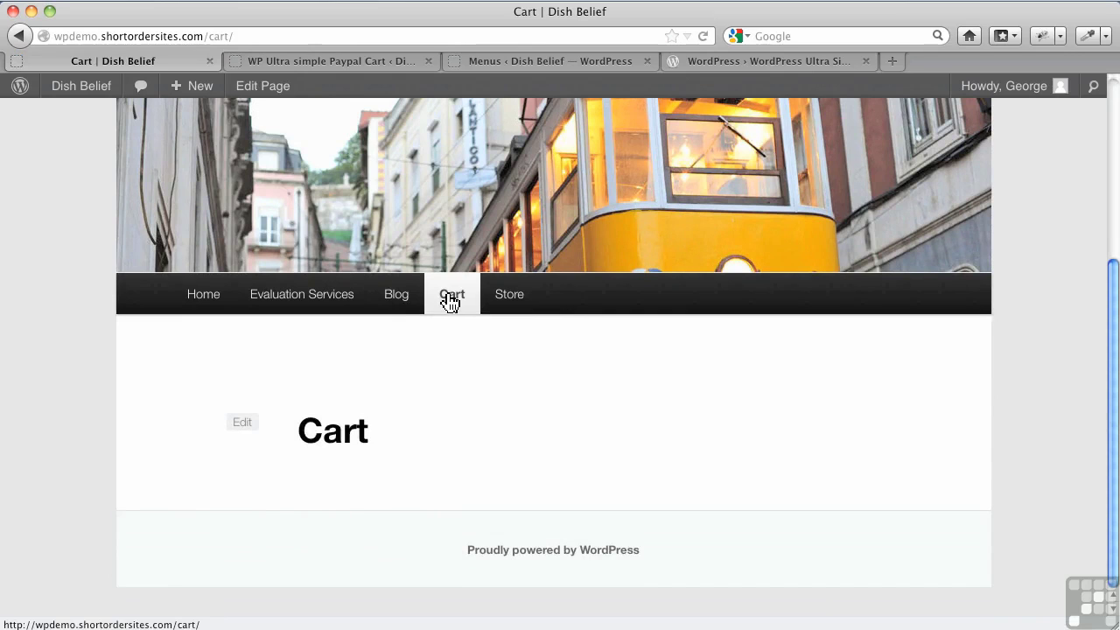
{"action": "scroll", "coordinate": [450, 302], "scroll_direction": "up", "scroll_amount": 5}
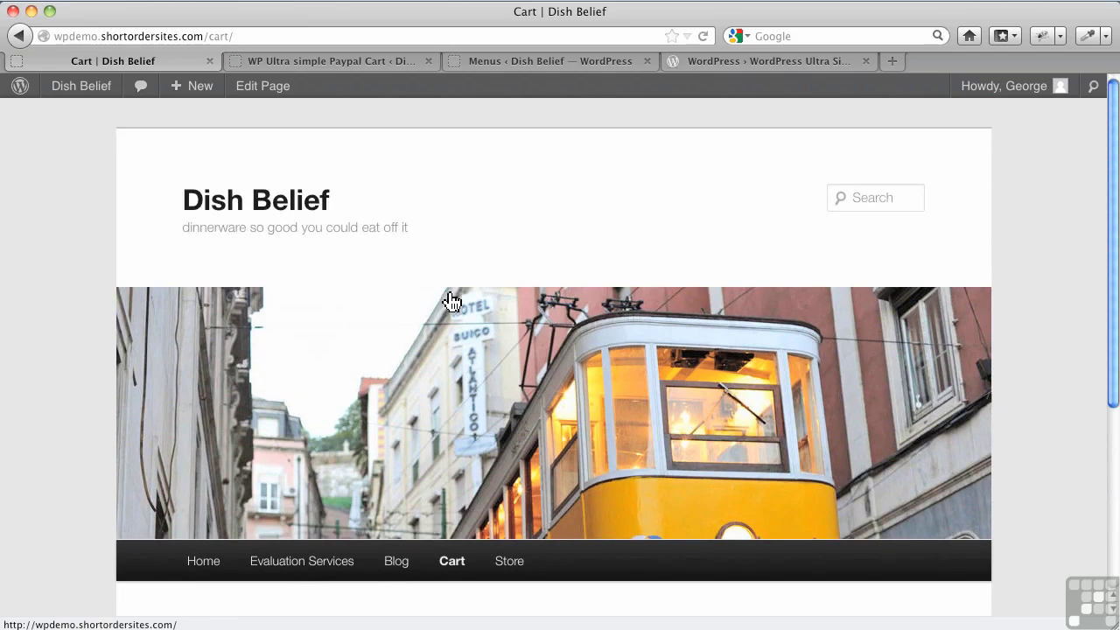
{"action": "left_click", "coordinate": [201, 553]}
Disable the Hide "Cart Empty" message option, update the options, and check the reloaded home page sidebar
{"action": "left_click", "coordinate": [320, 63]}
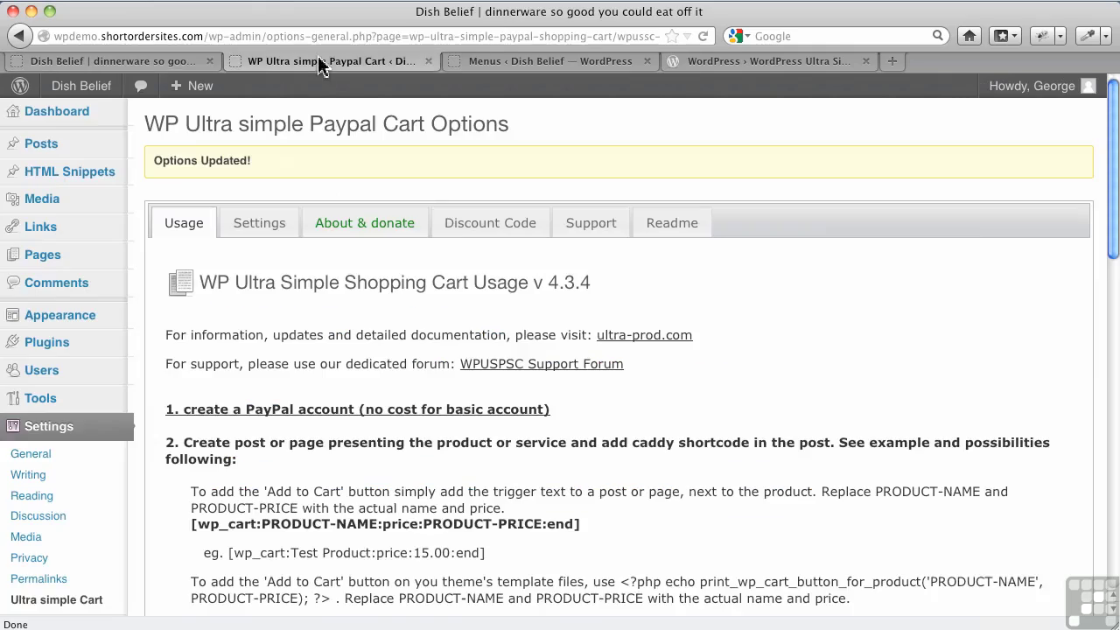
{"action": "left_click", "coordinate": [293, 231]}
{"action": "scroll", "coordinate": [391, 470], "scroll_direction": "down", "scroll_amount": 10}
{"action": "scroll", "coordinate": [391, 461], "scroll_direction": "down", "scroll_amount": 5}
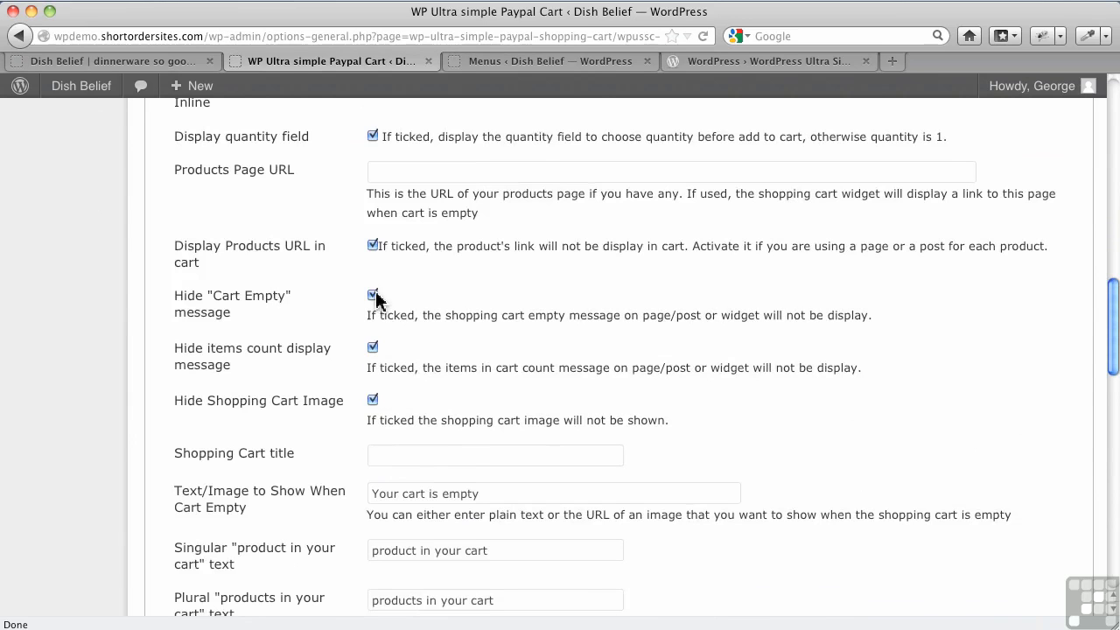
{"action": "scroll", "coordinate": [332, 482], "scroll_direction": "down", "scroll_amount": 15}
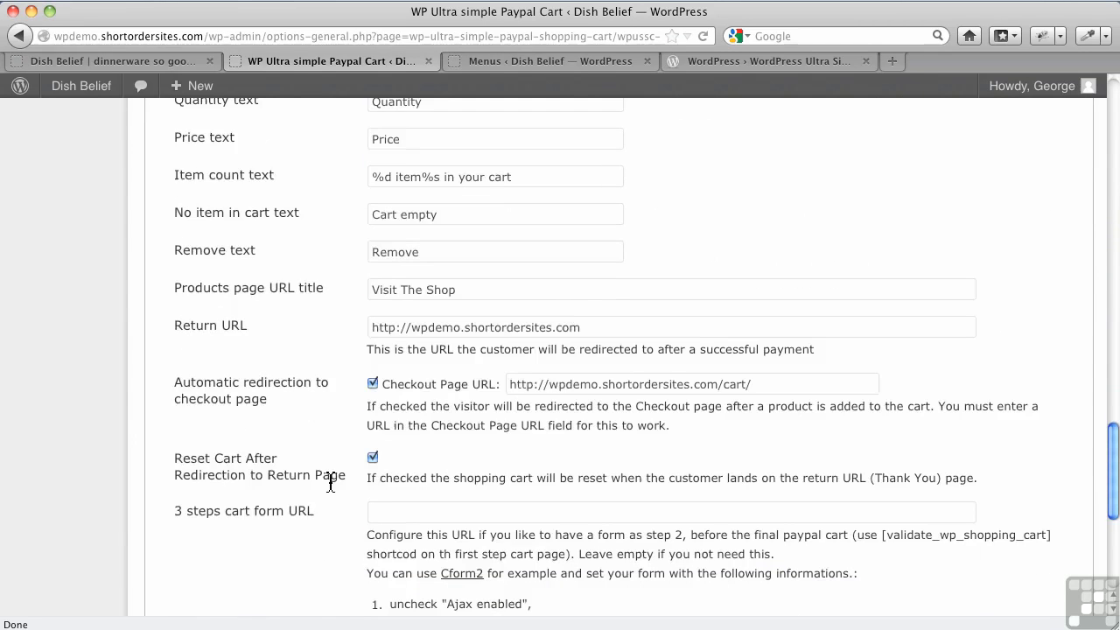
{"action": "left_click", "coordinate": [282, 495]}
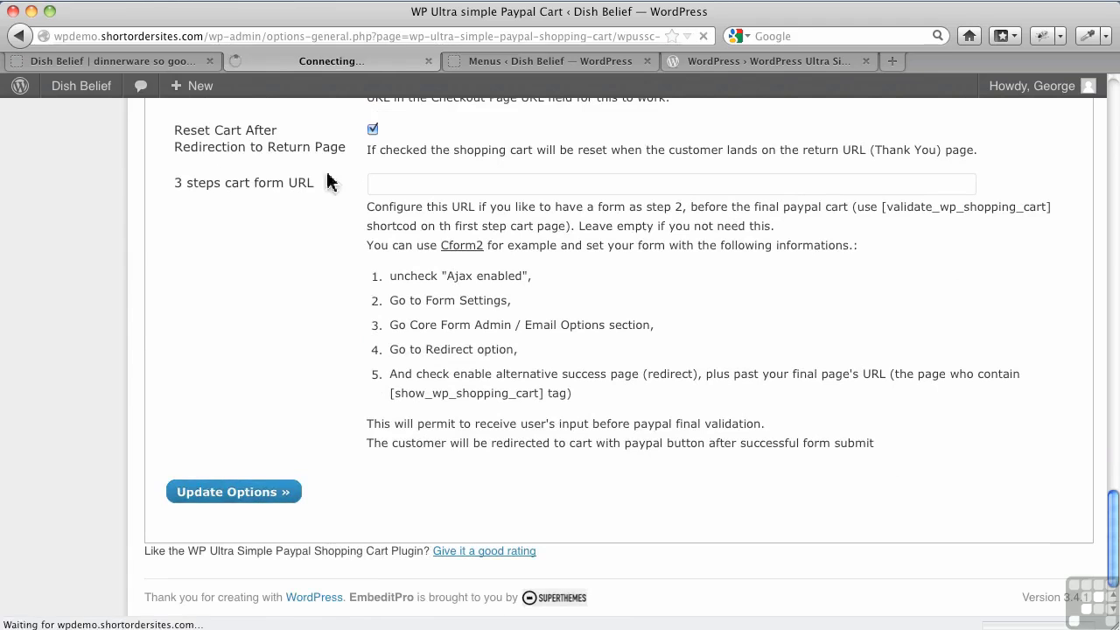
{"action": "left_click", "coordinate": [126, 63]}
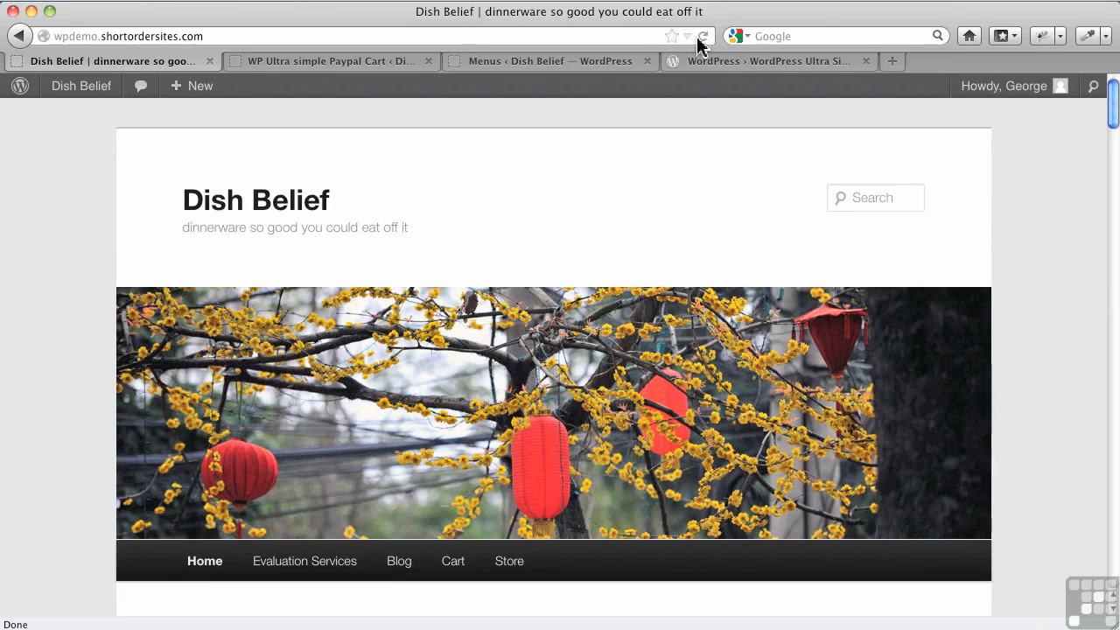
{"action": "scroll", "coordinate": [532, 335], "scroll_direction": "down", "scroll_amount": 5}
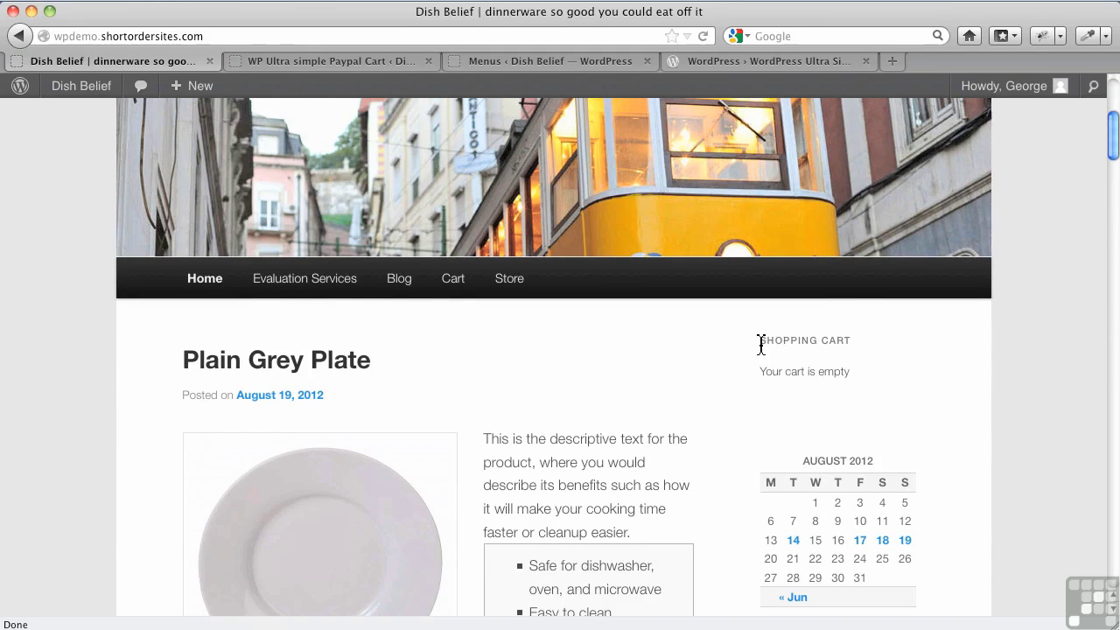
Set the Shopping Cart title to "This Is Your Cart" in the Ultra simple Cart settings
{"action": "left_click", "coordinate": [373, 61]}
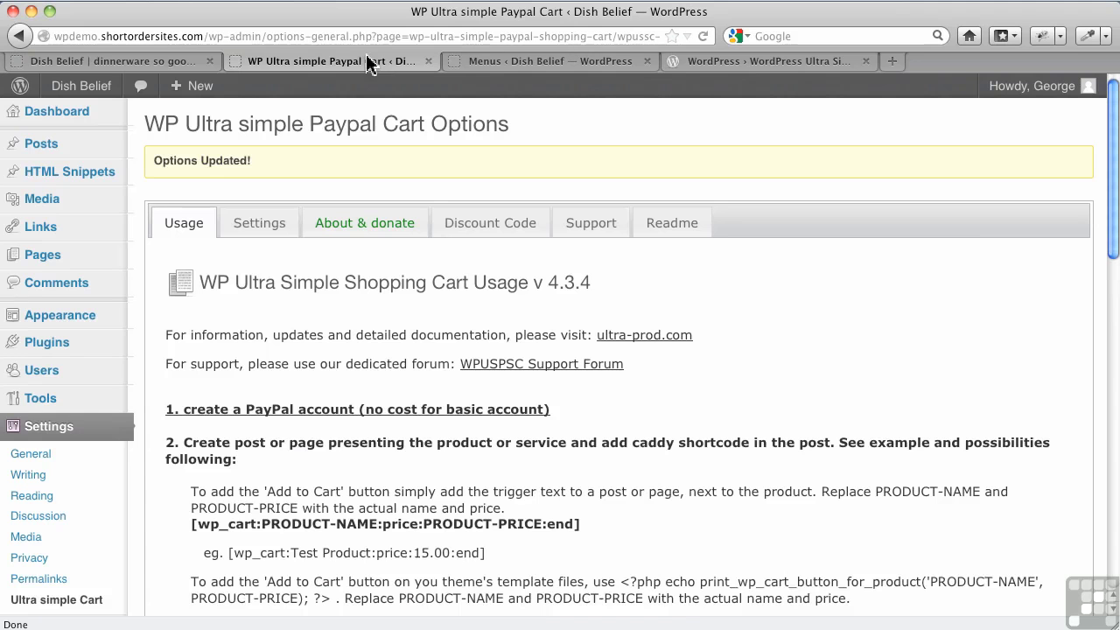
{"action": "left_click", "coordinate": [250, 222]}
{"action": "scroll", "coordinate": [442, 451], "scroll_direction": "down", "scroll_amount": 5}
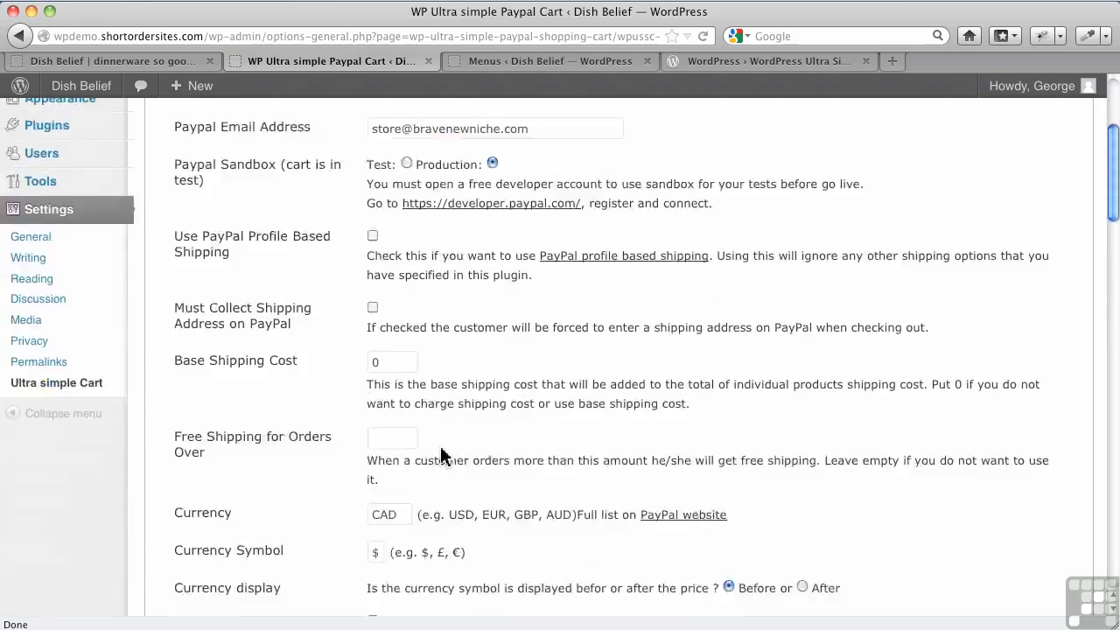
{"action": "scroll", "coordinate": [442, 451], "scroll_direction": "down", "scroll_amount": 15}
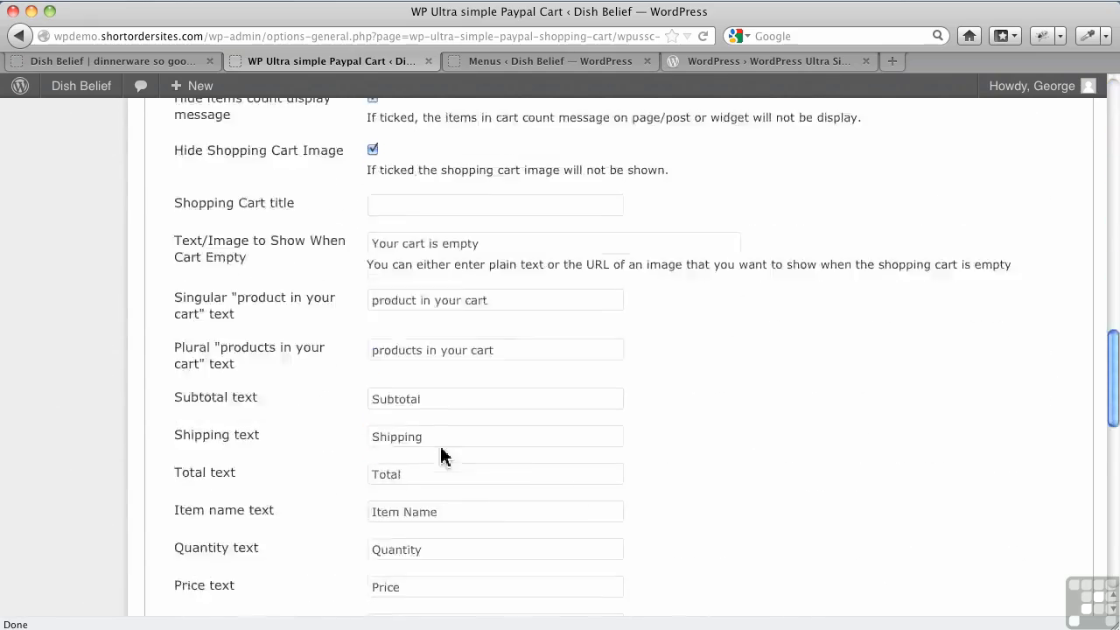
{"action": "scroll", "coordinate": [442, 450], "scroll_direction": "up", "scroll_amount": 8}
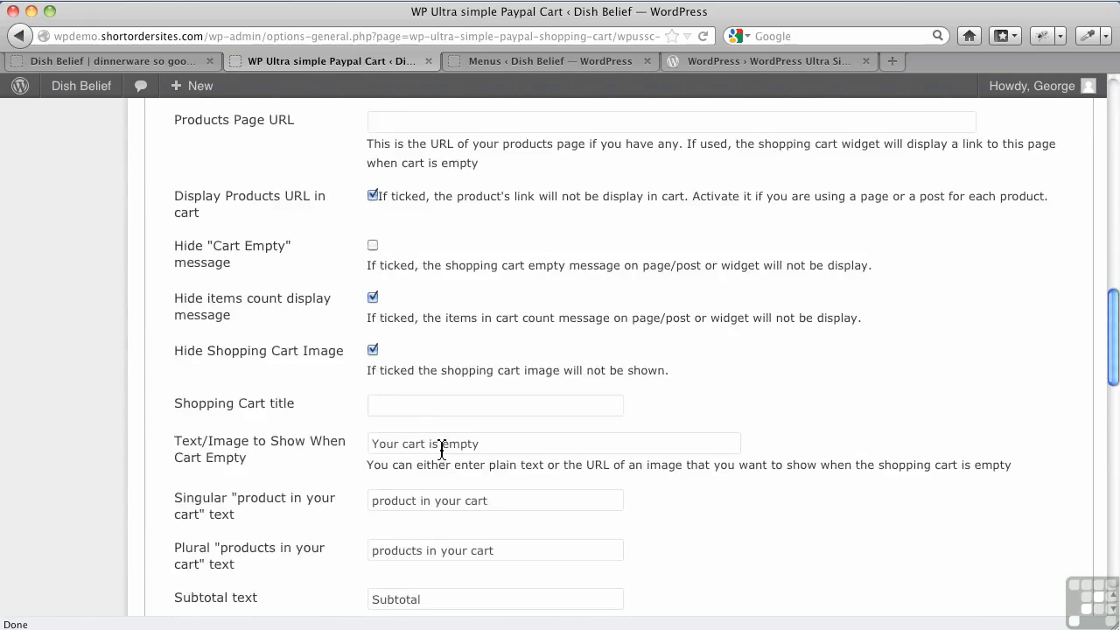
{"action": "scroll", "coordinate": [441, 451], "scroll_direction": "down", "scroll_amount": 10}
{"action": "scroll", "coordinate": [442, 451], "scroll_direction": "down", "scroll_amount": 9}
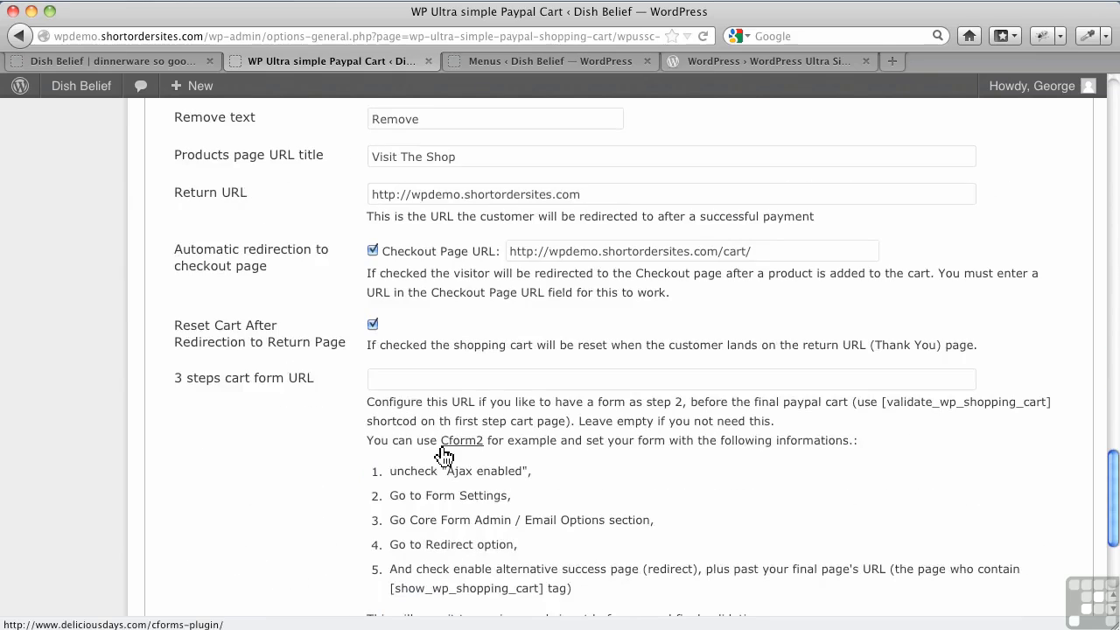
{"action": "scroll", "coordinate": [442, 453], "scroll_direction": "up", "scroll_amount": 8}
{"action": "scroll", "coordinate": [442, 452], "scroll_direction": "up", "scroll_amount": 8}
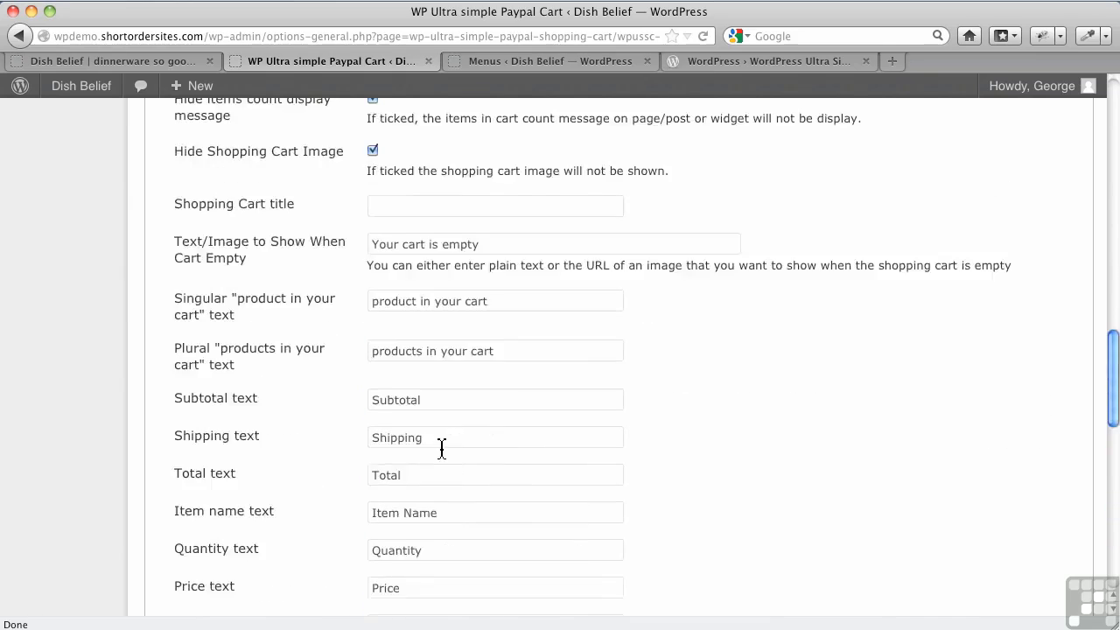
{"action": "scroll", "coordinate": [442, 452], "scroll_direction": "down", "scroll_amount": 1}
{"action": "left_click", "coordinate": [435, 442]}
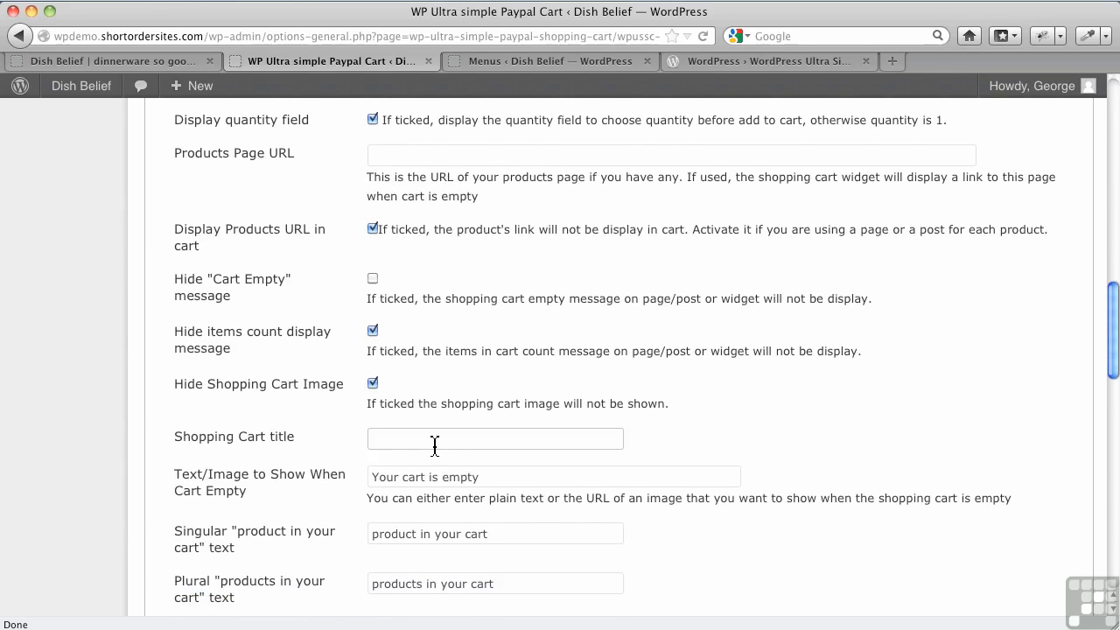
{"action": "type", "text": "Th"}
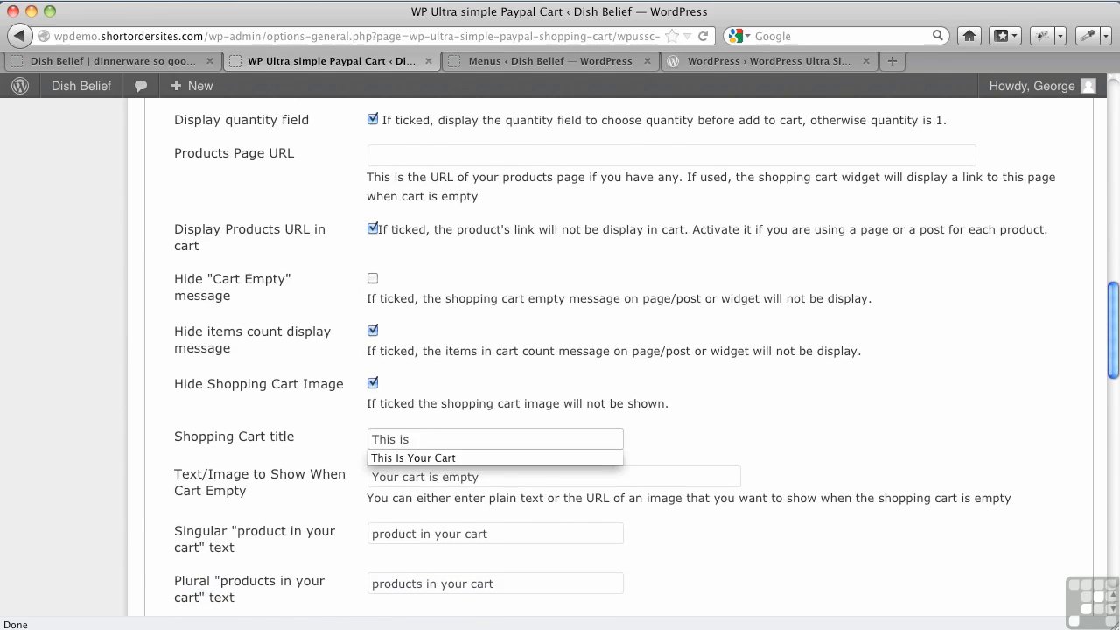
{"action": "type", "text": "is is"}
{"action": "key", "text": "Down"}
{"action": "key", "text": "Tab"}
Update the cart options and reload the home page to check the cart heading in the sidebar
{"action": "scroll", "coordinate": [505, 383], "scroll_direction": "down", "scroll_amount": 12}
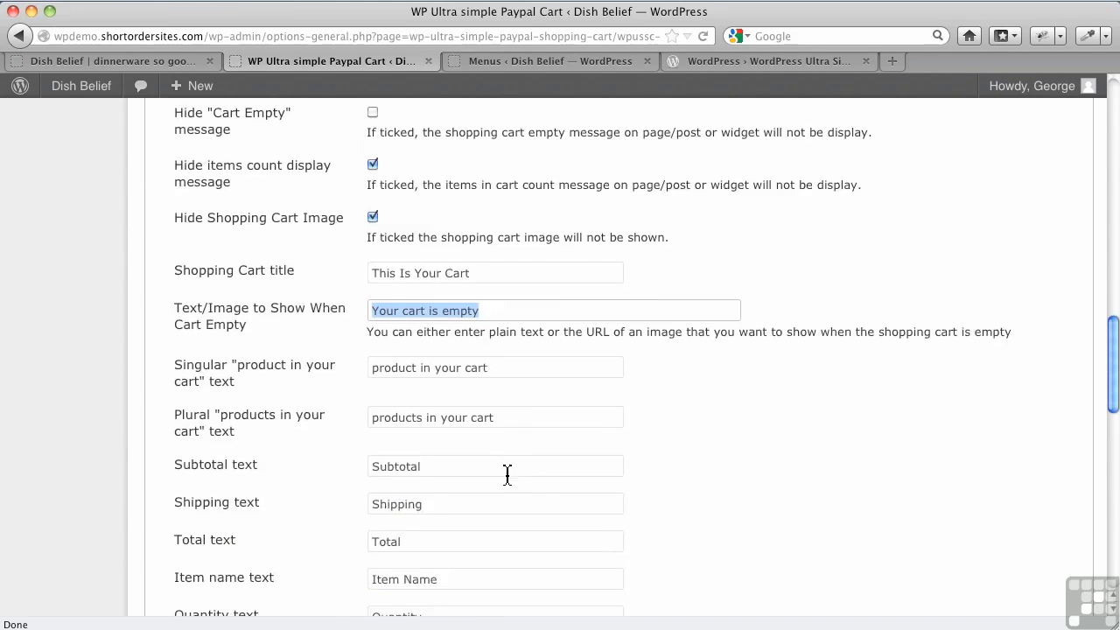
{"action": "scroll", "coordinate": [202, 573], "scroll_direction": "down", "scroll_amount": 5}
{"action": "left_click", "coordinate": [181, 605]}
{"action": "left_click", "coordinate": [145, 63]}
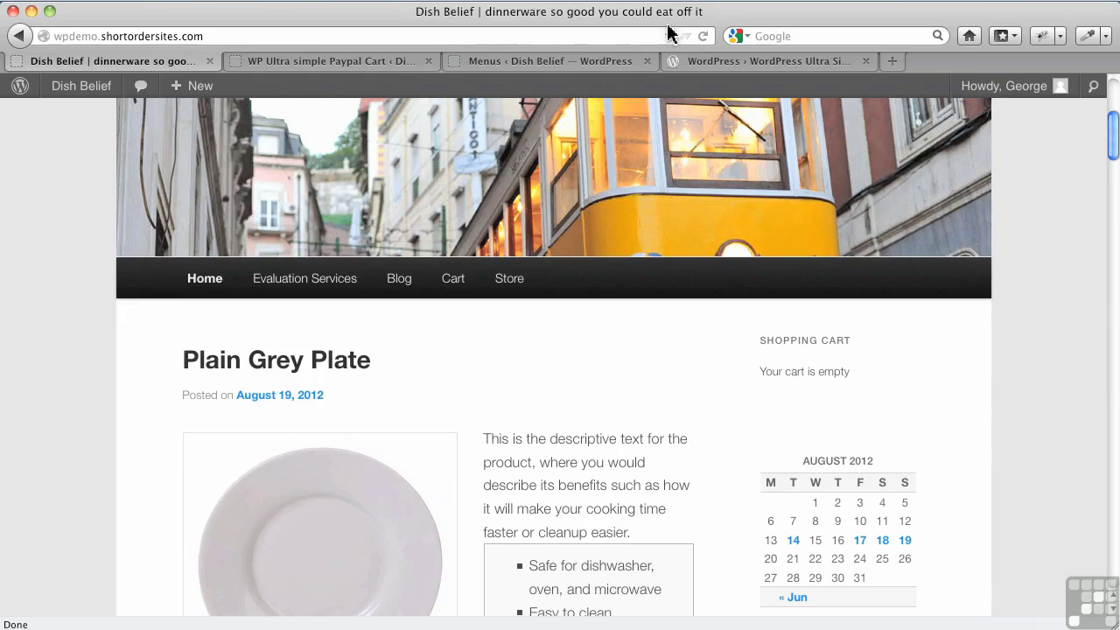
{"action": "left_click", "coordinate": [702, 38]}
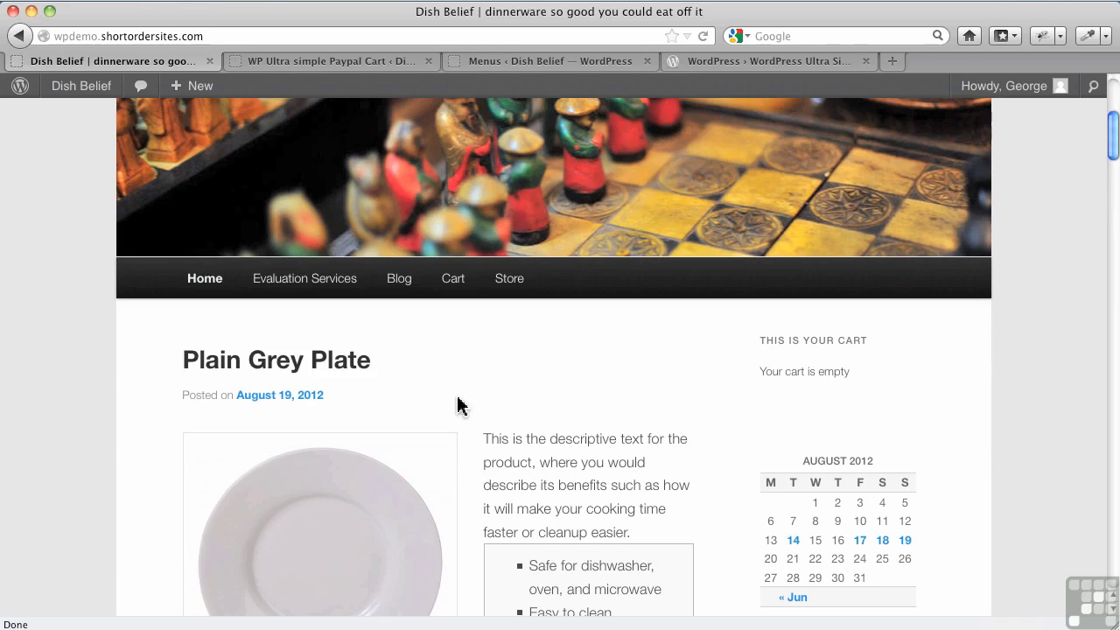
Copy the price-variation example shortcode with Small, Medium and Large sizes from the Ultra simple Cart usage instructions
{"action": "scroll", "coordinate": [456, 405], "scroll_direction": "down", "scroll_amount": 10}
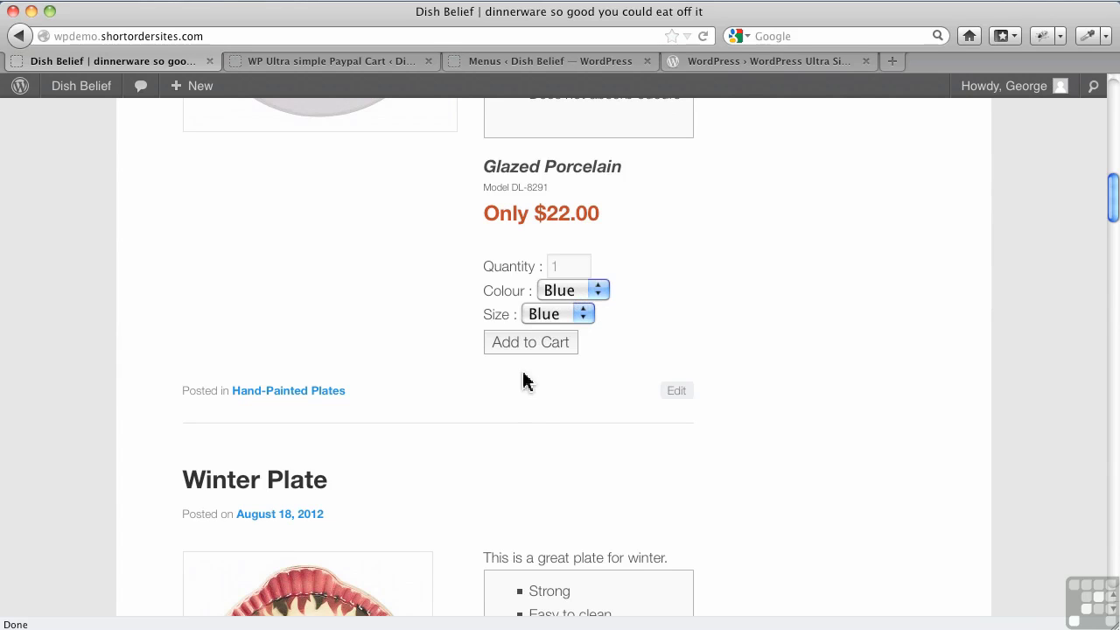
{"action": "left_click", "coordinate": [341, 62]}
{"action": "scroll", "coordinate": [322, 348], "scroll_direction": "down", "scroll_amount": 5}
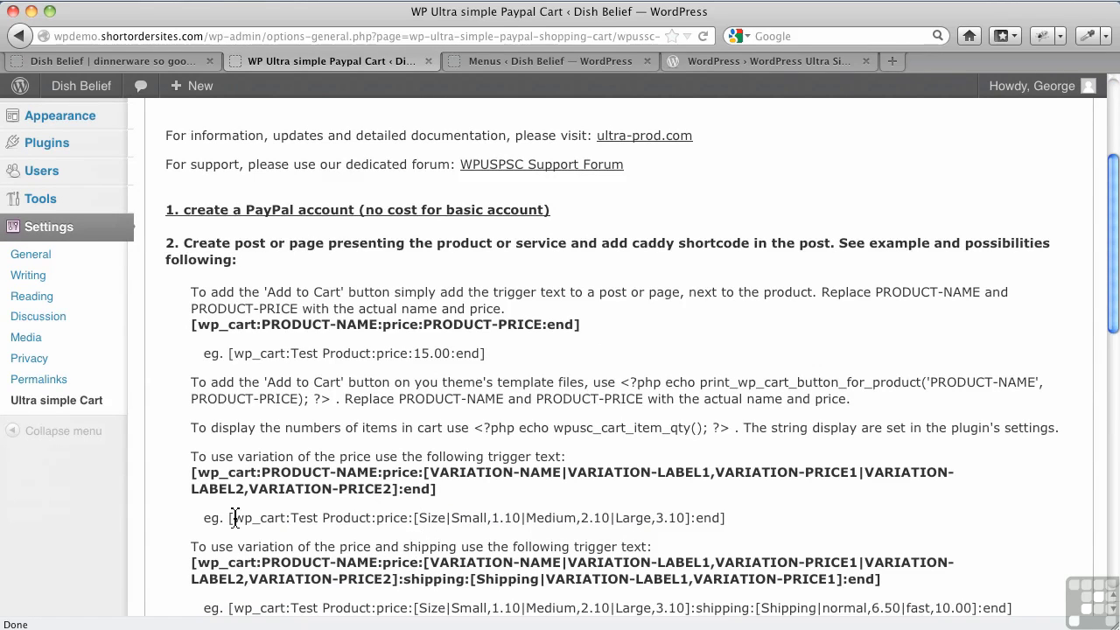
{"action": "left_click_drag", "start_coordinate": [229, 523], "coordinate": [741, 529]}
{"action": "key", "text": "super+c"}
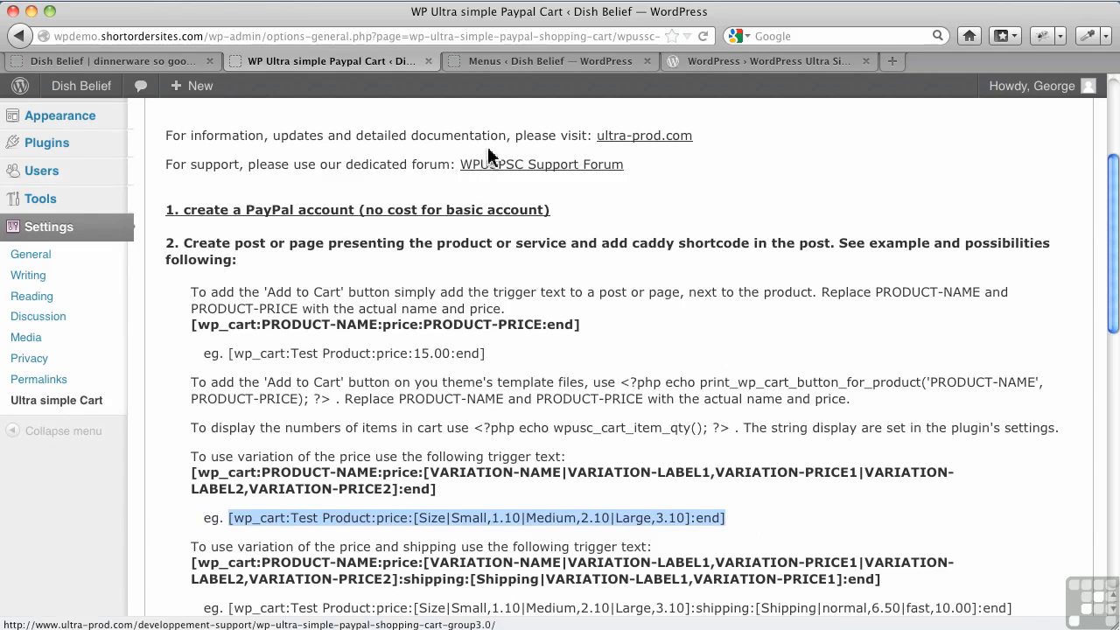
Open the Plain Grey Plate post for editing and replace its wp_cart shortcode with the copied size-price variation shortcode
{"action": "left_click", "coordinate": [493, 67]}
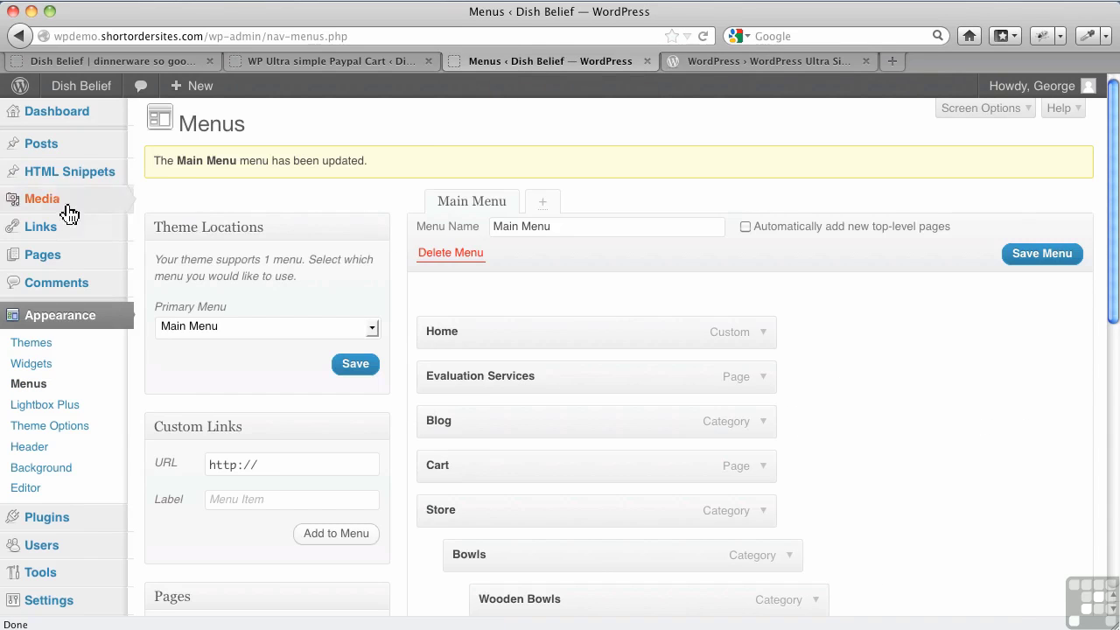
{"action": "left_click", "coordinate": [165, 143]}
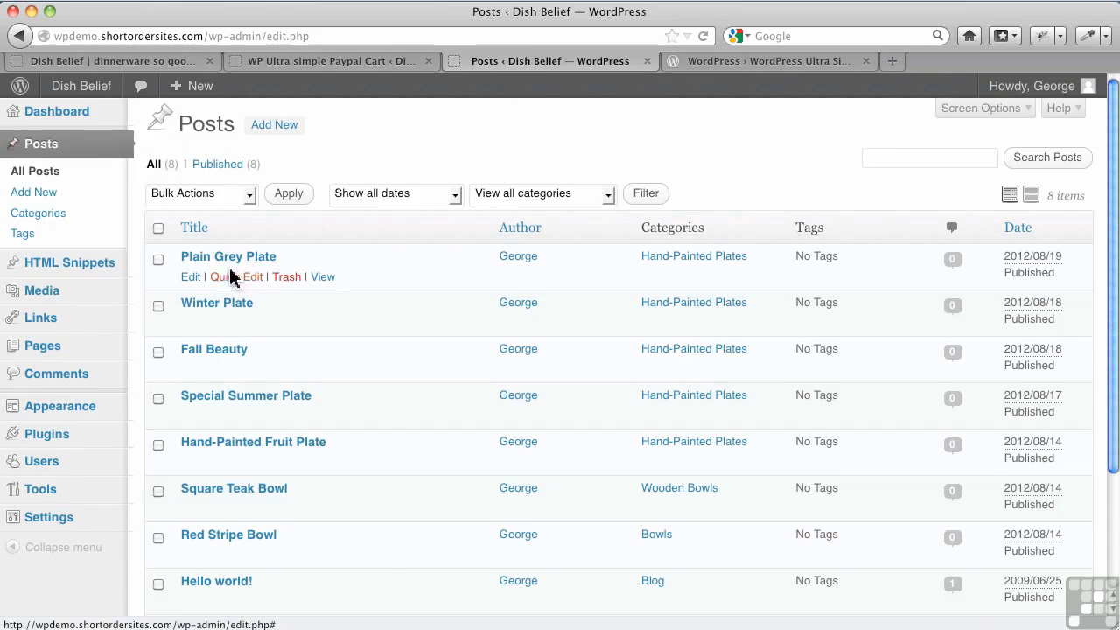
{"action": "left_click", "coordinate": [237, 257]}
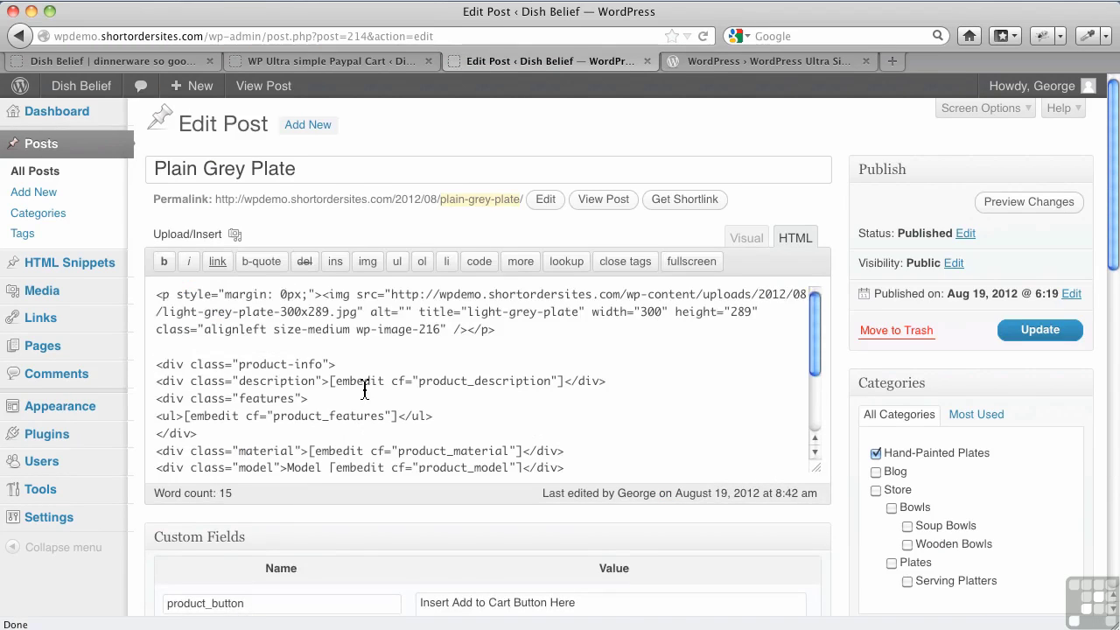
{"action": "scroll", "coordinate": [365, 391], "scroll_direction": "down", "scroll_amount": 5}
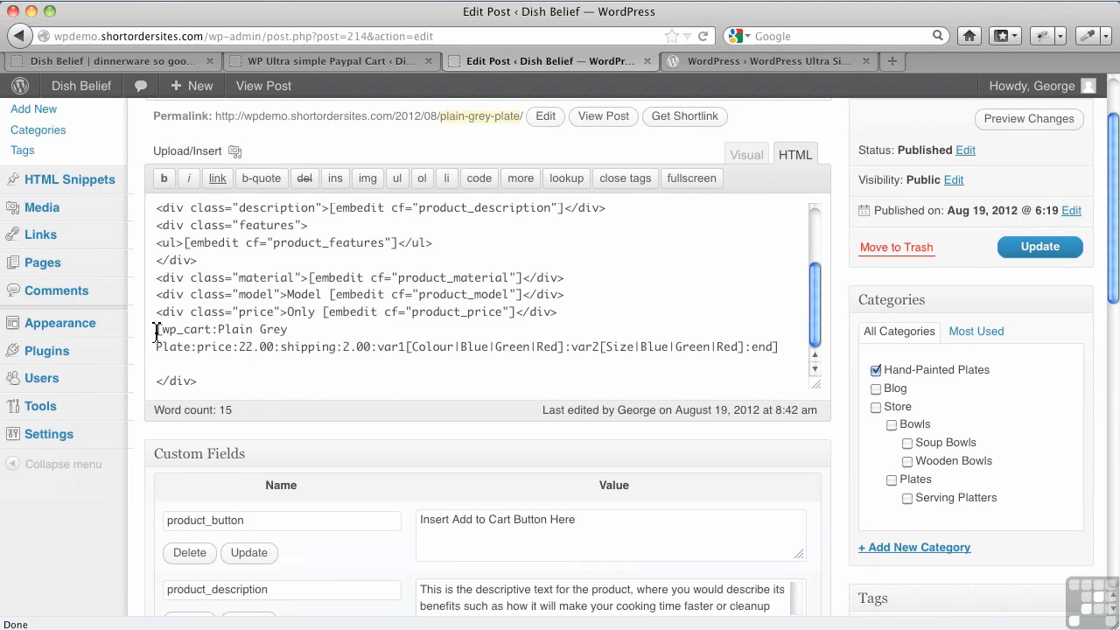
{"action": "left_click_drag", "start_coordinate": [158, 331], "coordinate": [786, 349]}
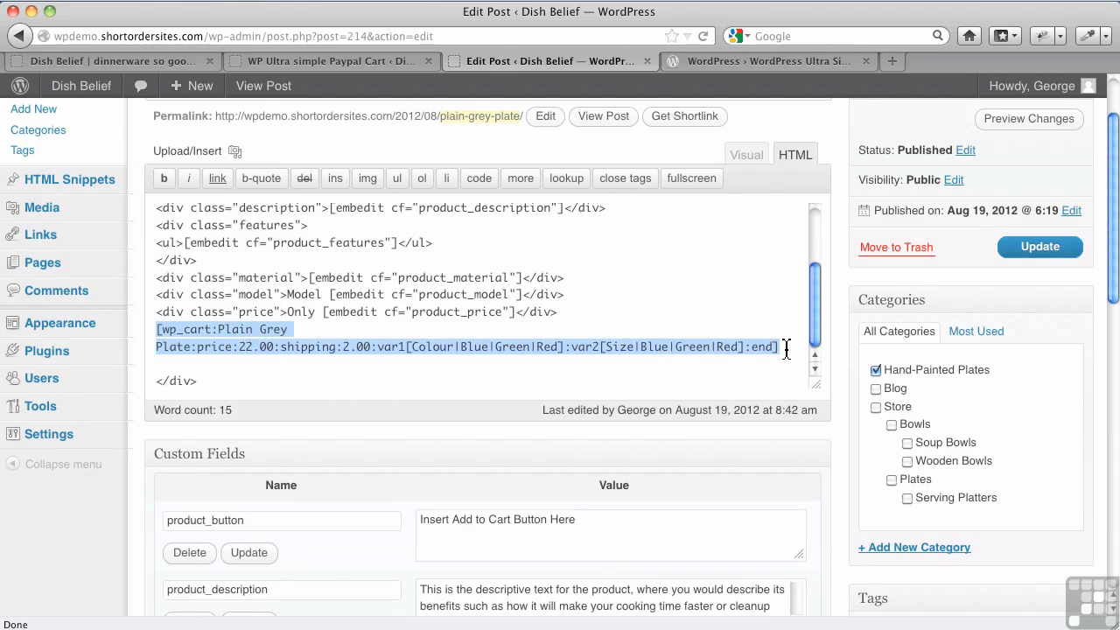
{"action": "key", "text": "super+v"}
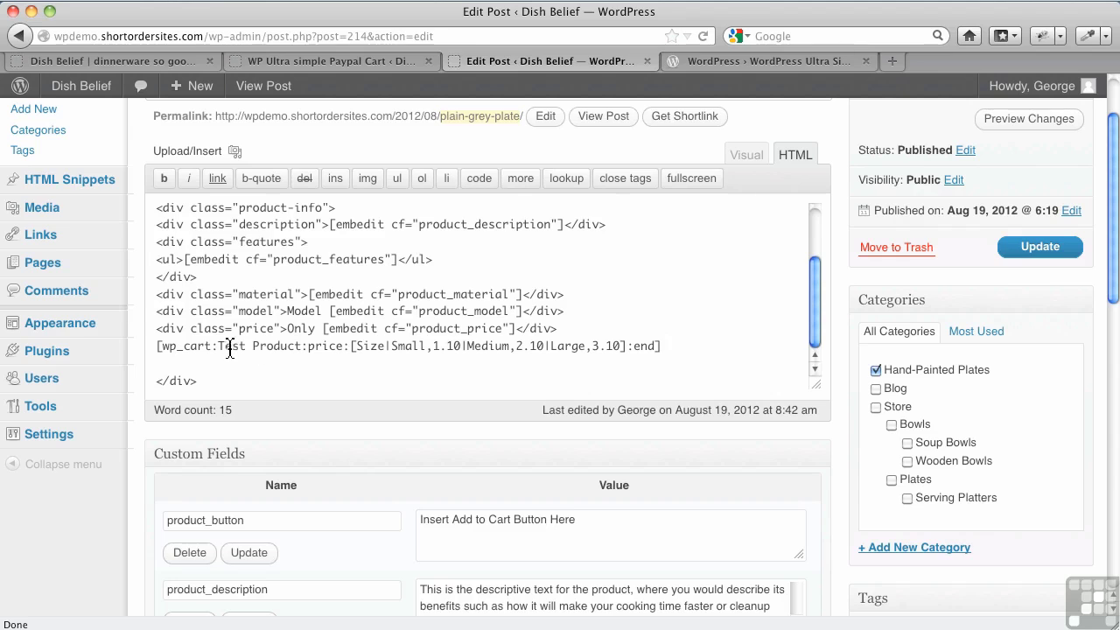
Change the product name in the pasted shortcode from Test Product to Plain Grey Plate and update the post
{"action": "left_click_drag", "start_coordinate": [220, 350], "coordinate": [302, 353]}
{"action": "type", "text": "Plain Grey P"}
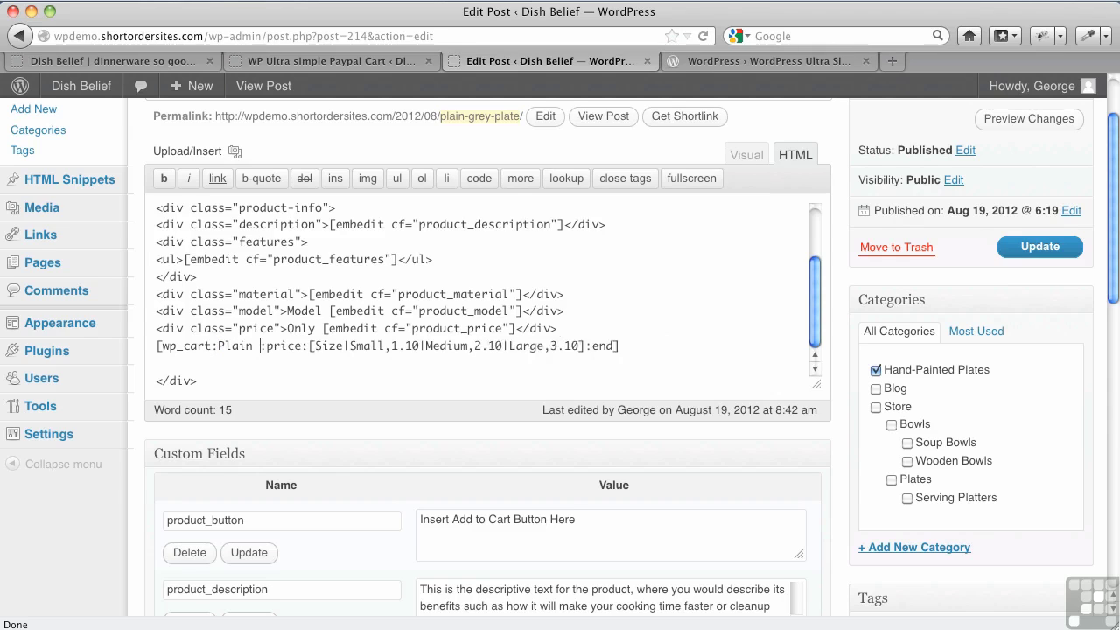
{"action": "type", "text": "late"}
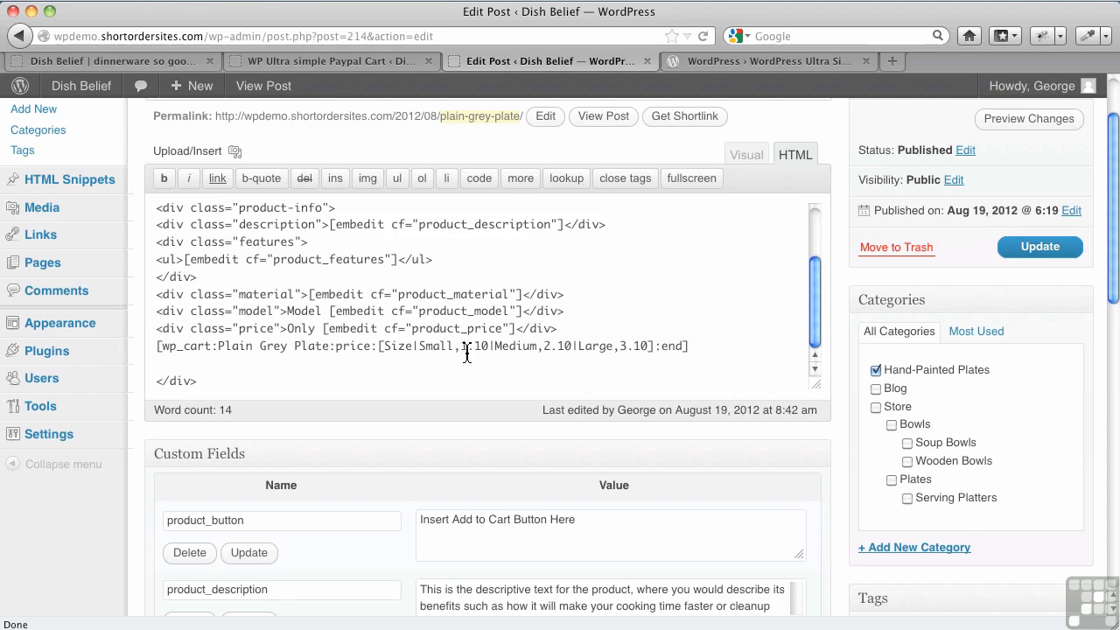
{"action": "left_click", "coordinate": [1026, 252]}
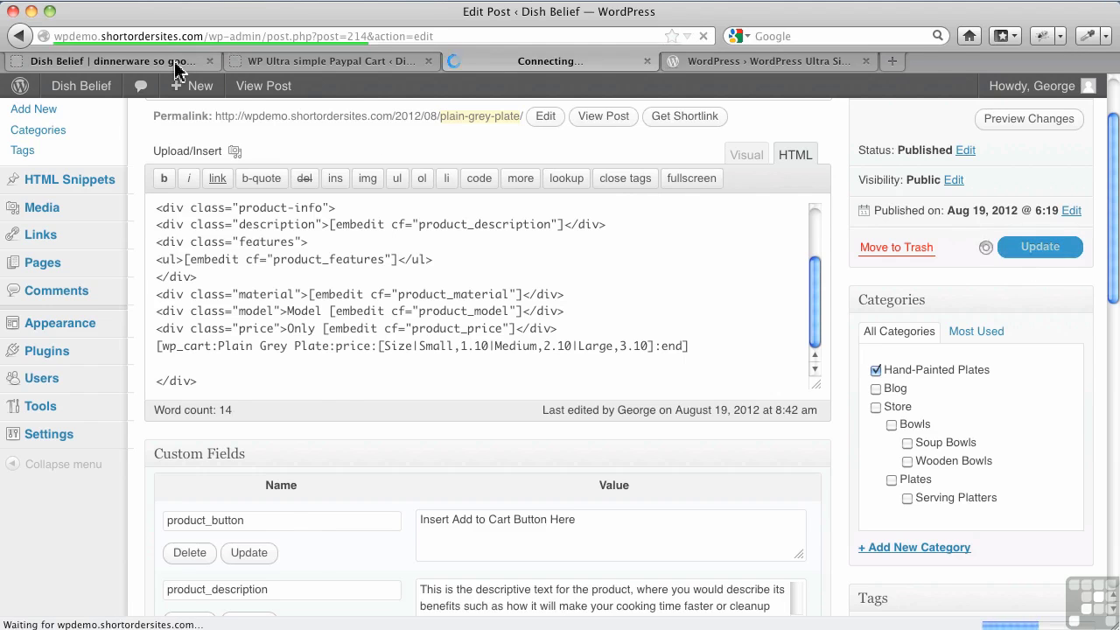
Reload the home page and look through the Size choices of the Plain Grey Plate product
{"action": "left_click", "coordinate": [177, 62]}
{"action": "left_click", "coordinate": [706, 36]}
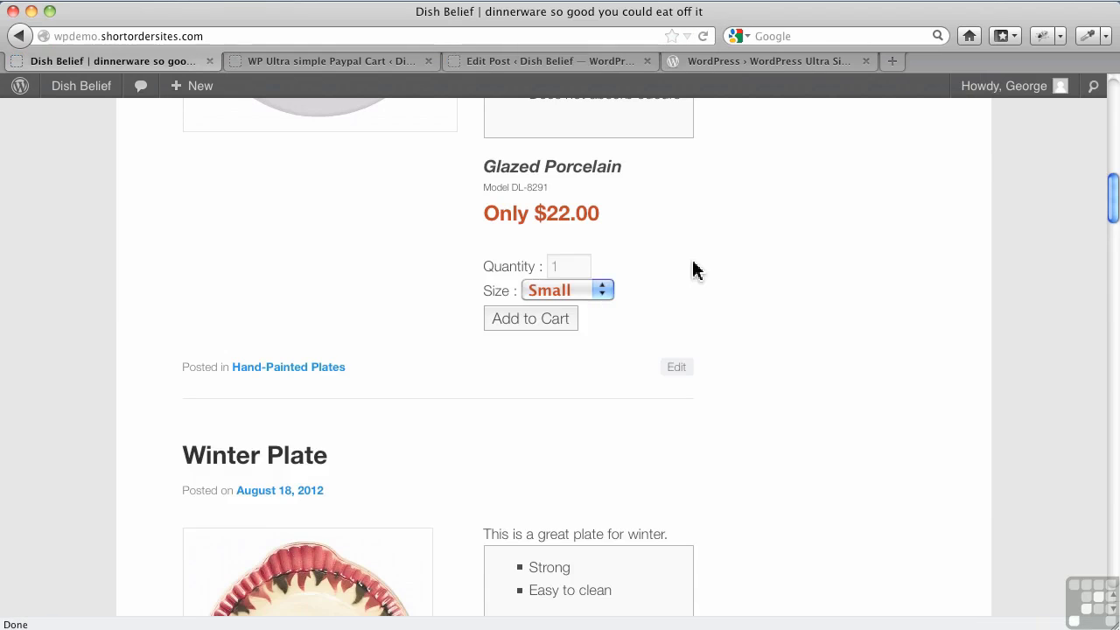
{"action": "left_click", "coordinate": [578, 292]}
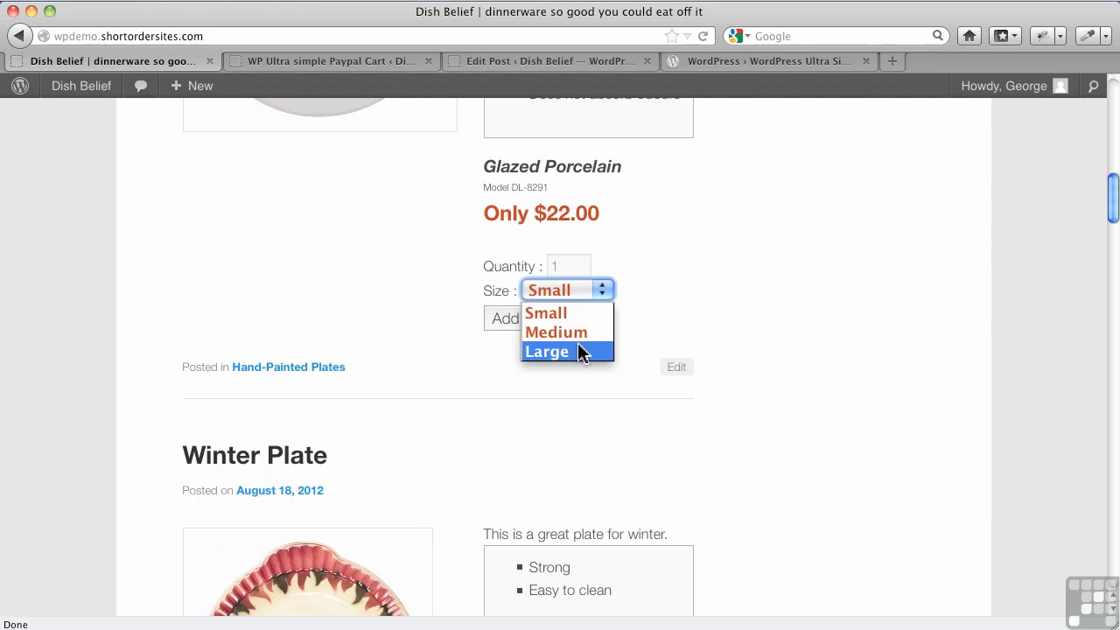
{"action": "left_click", "coordinate": [665, 220]}
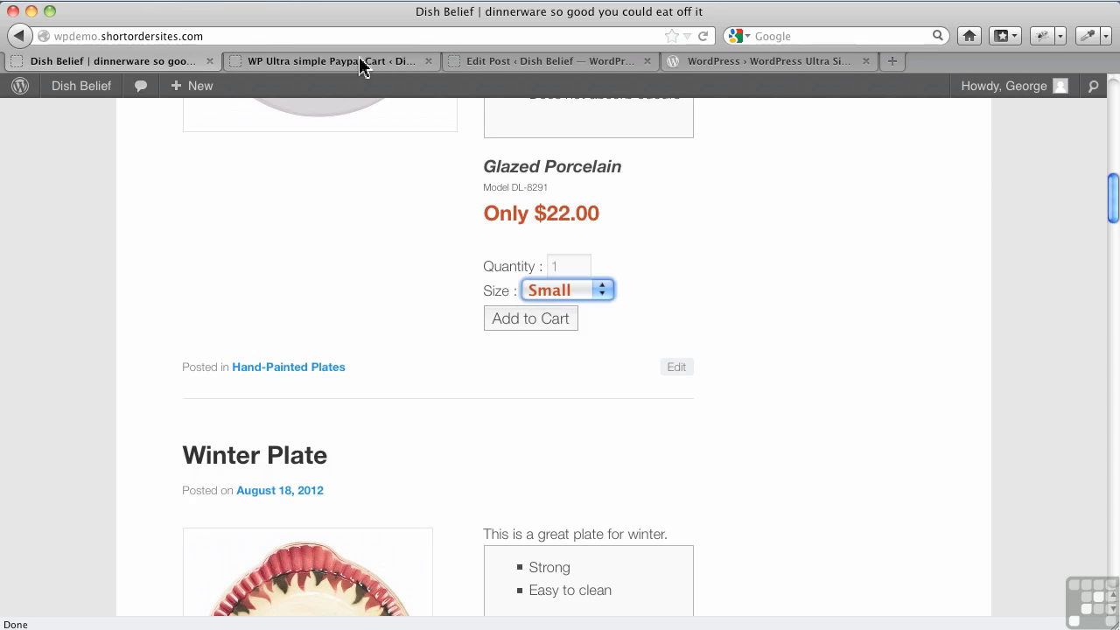
Set the Plain Grey Plate post's product_price custom field to "Small $1.10, Medium $2.10" and update the post
{"action": "left_click", "coordinate": [483, 63]}
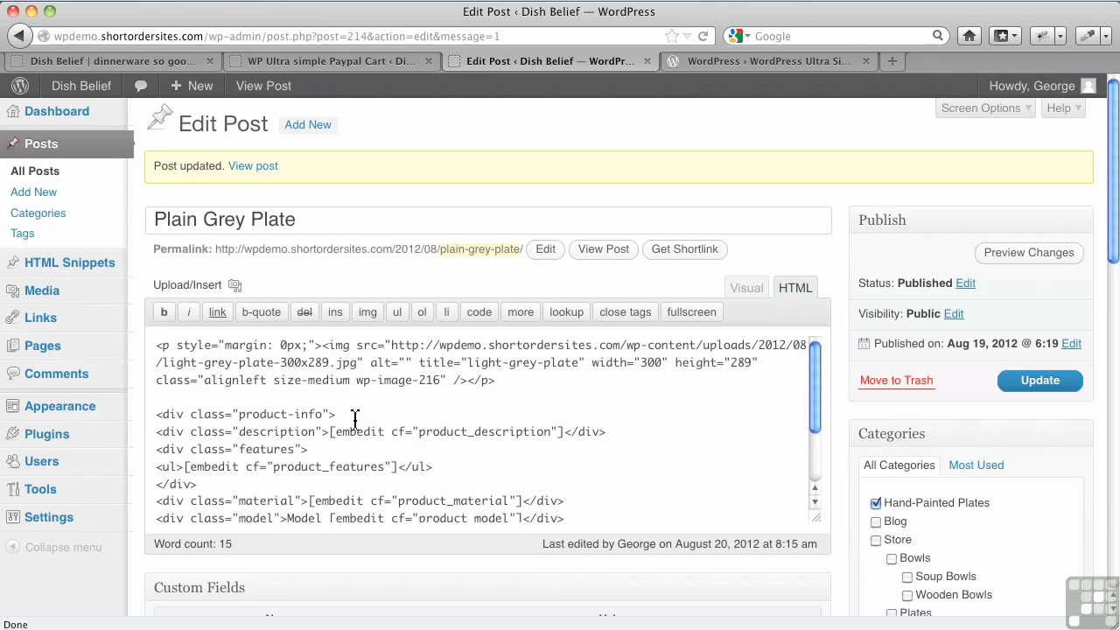
{"action": "scroll", "coordinate": [358, 433], "scroll_direction": "down", "scroll_amount": 3}
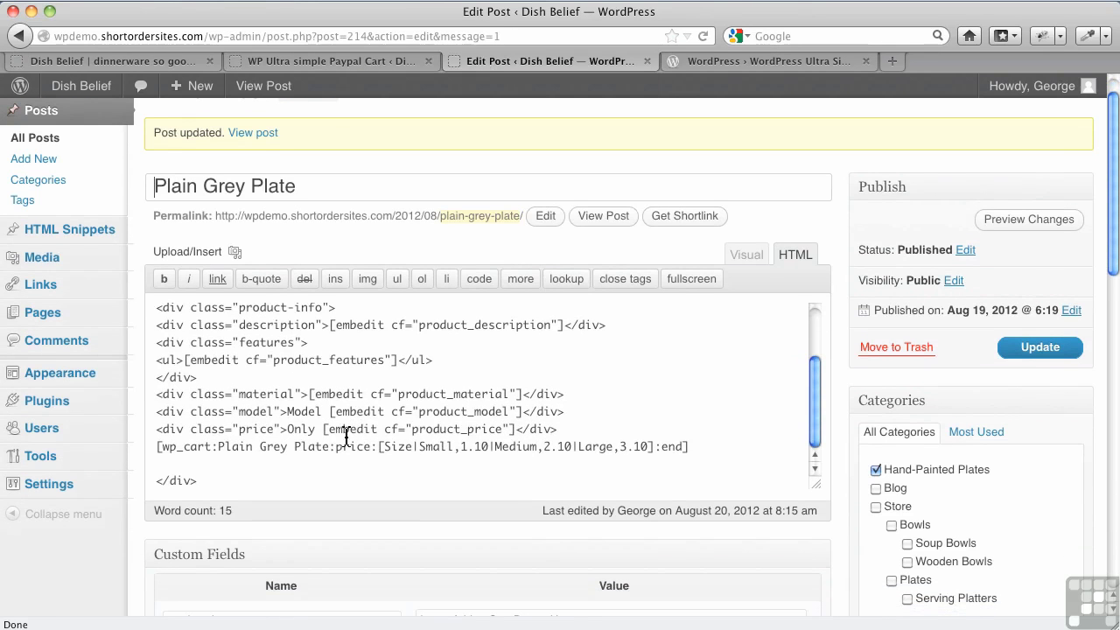
{"action": "left_click_drag", "start_coordinate": [324, 430], "coordinate": [518, 430]}
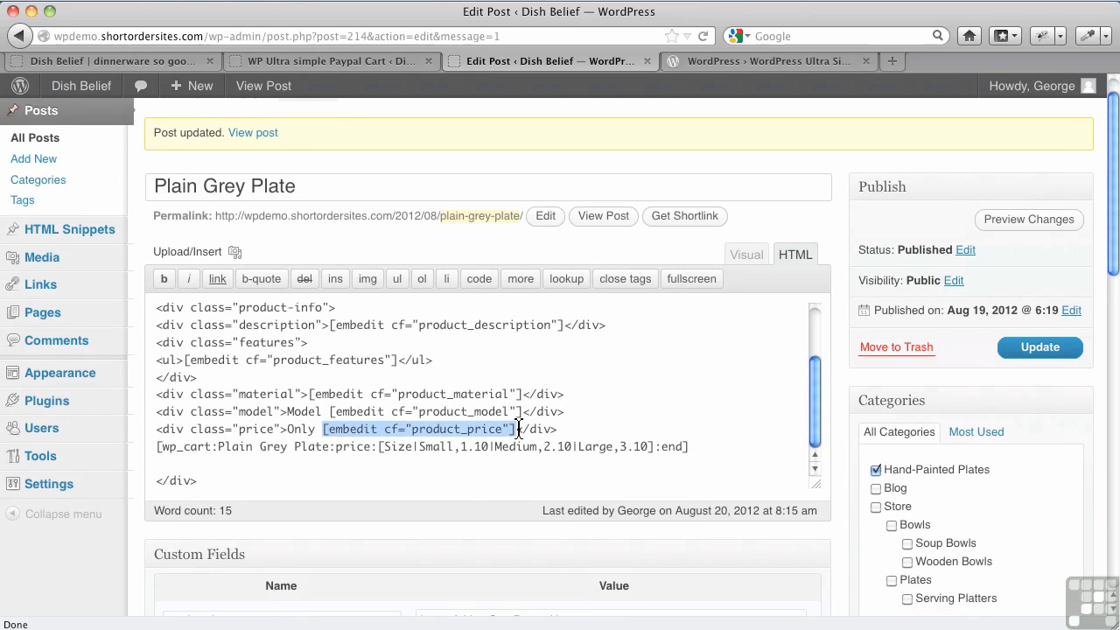
{"action": "scroll", "coordinate": [523, 487], "scroll_direction": "down", "scroll_amount": 5}
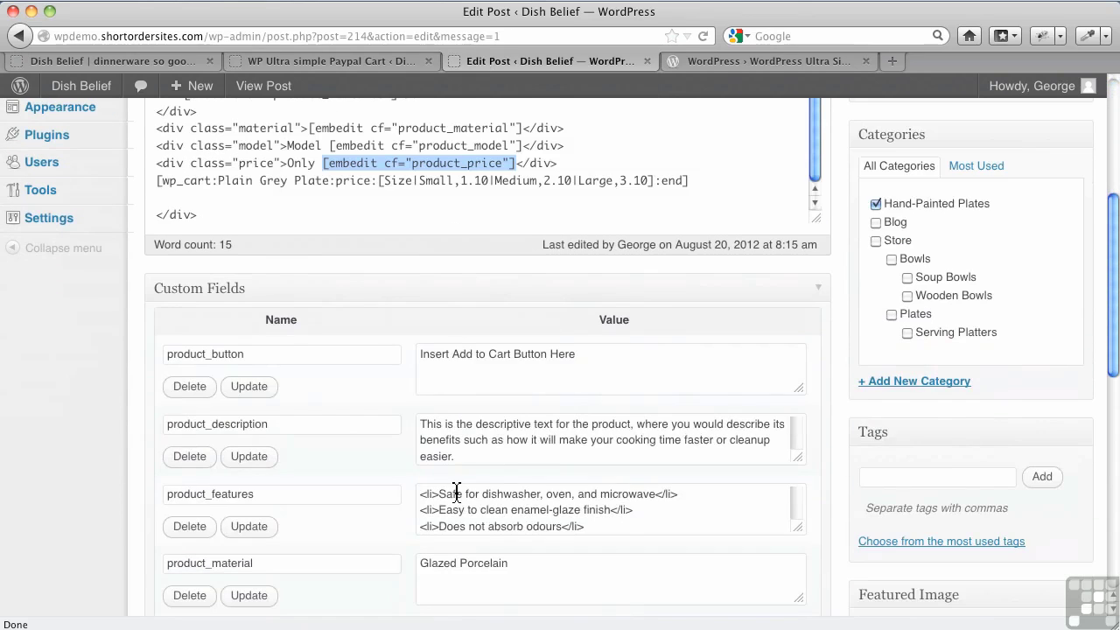
{"action": "scroll", "coordinate": [464, 495], "scroll_direction": "down", "scroll_amount": 3}
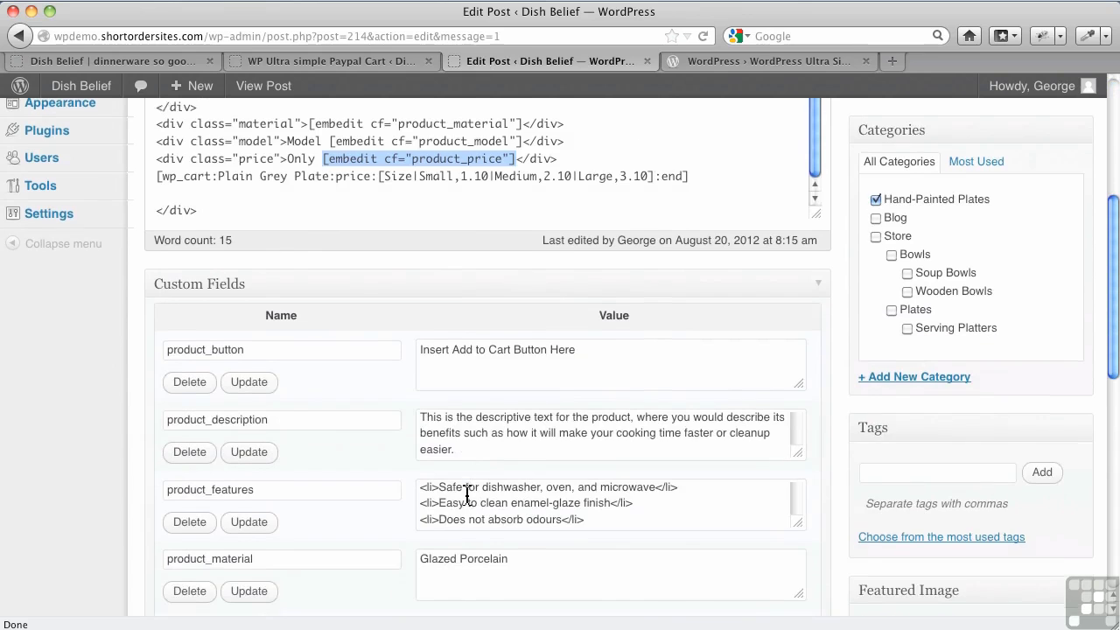
{"action": "scroll", "coordinate": [470, 515], "scroll_direction": "up", "scroll_amount": 9}
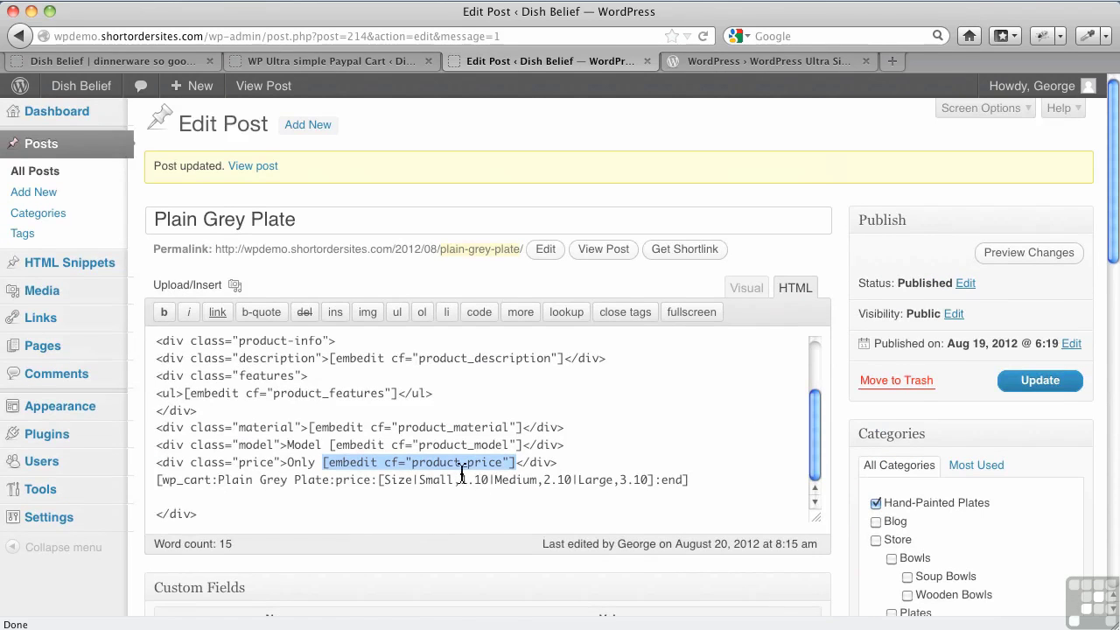
{"action": "scroll", "coordinate": [481, 486], "scroll_direction": "down", "scroll_amount": 11}
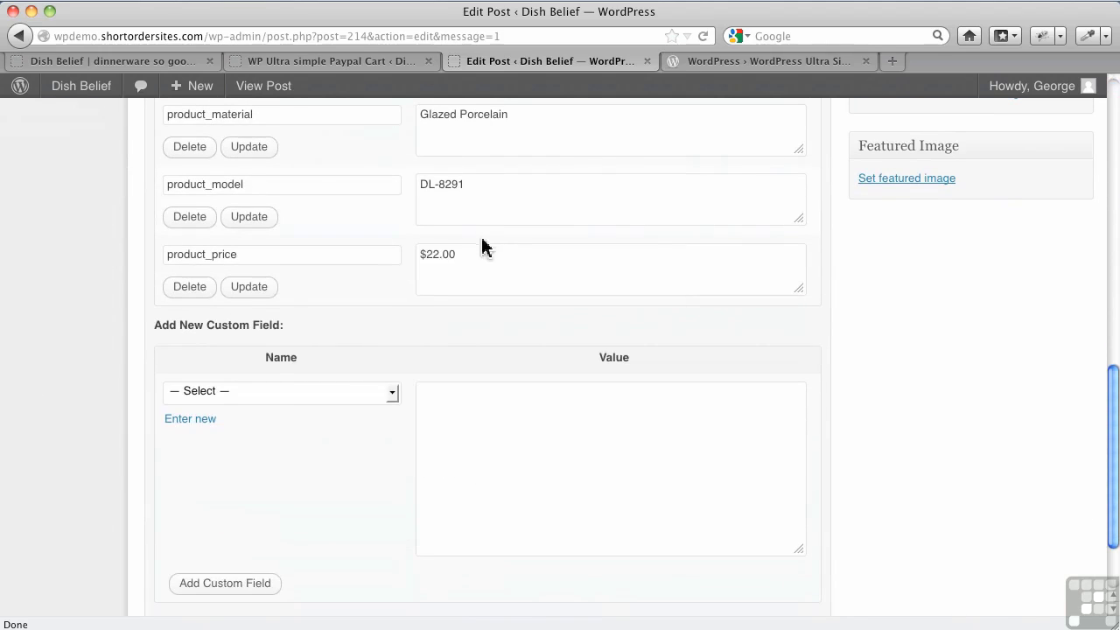
{"action": "left_click_drag", "start_coordinate": [470, 253], "coordinate": [405, 254]}
{"action": "type", "text": "Small $1.10, Medium"}
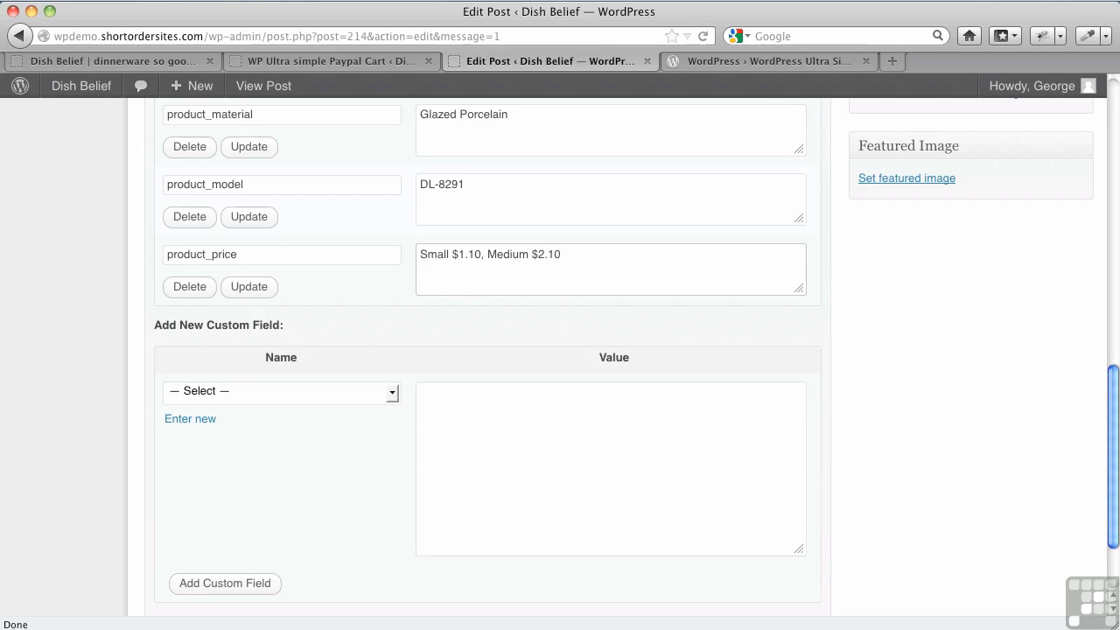
{"action": "scroll", "coordinate": [867, 309], "scroll_direction": "up", "scroll_amount": 5}
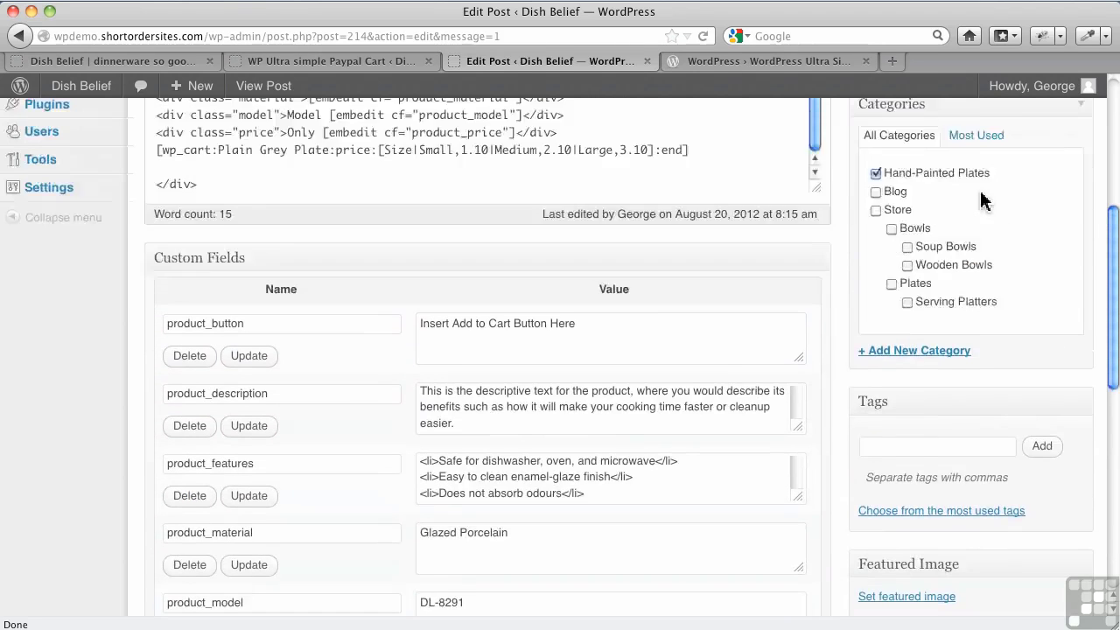
{"action": "scroll", "coordinate": [981, 200], "scroll_direction": "up", "scroll_amount": 3}
{"action": "left_click", "coordinate": [1059, 301]}
Reload the home page, add one Medium Plain Grey Plate to the cart and check its entry on the Cart page
{"action": "left_click", "coordinate": [216, 64]}
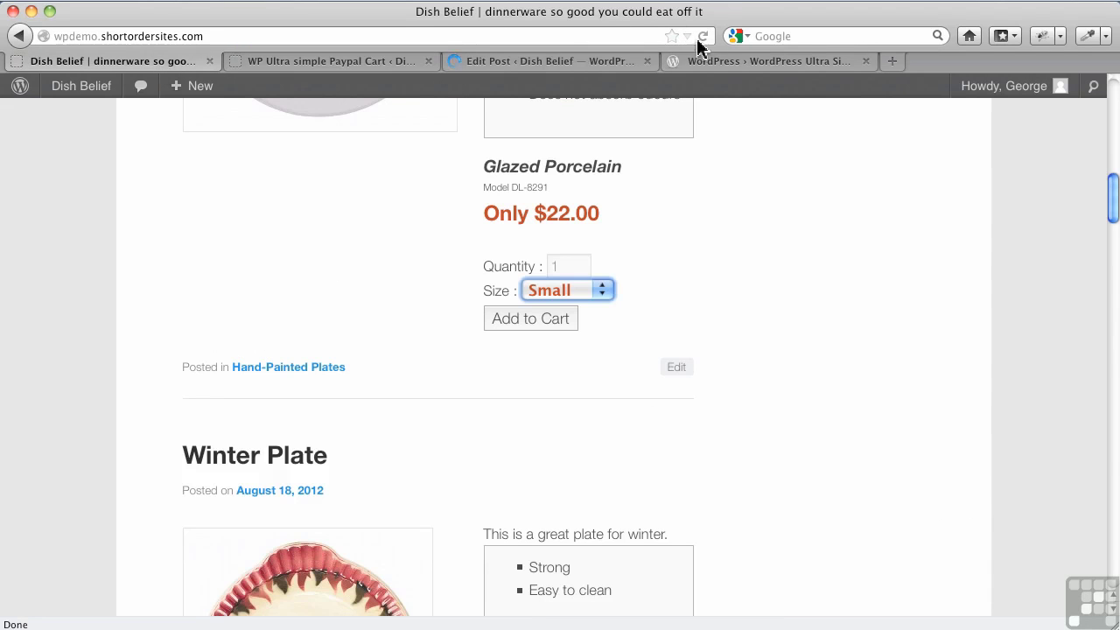
{"action": "left_click", "coordinate": [705, 39]}
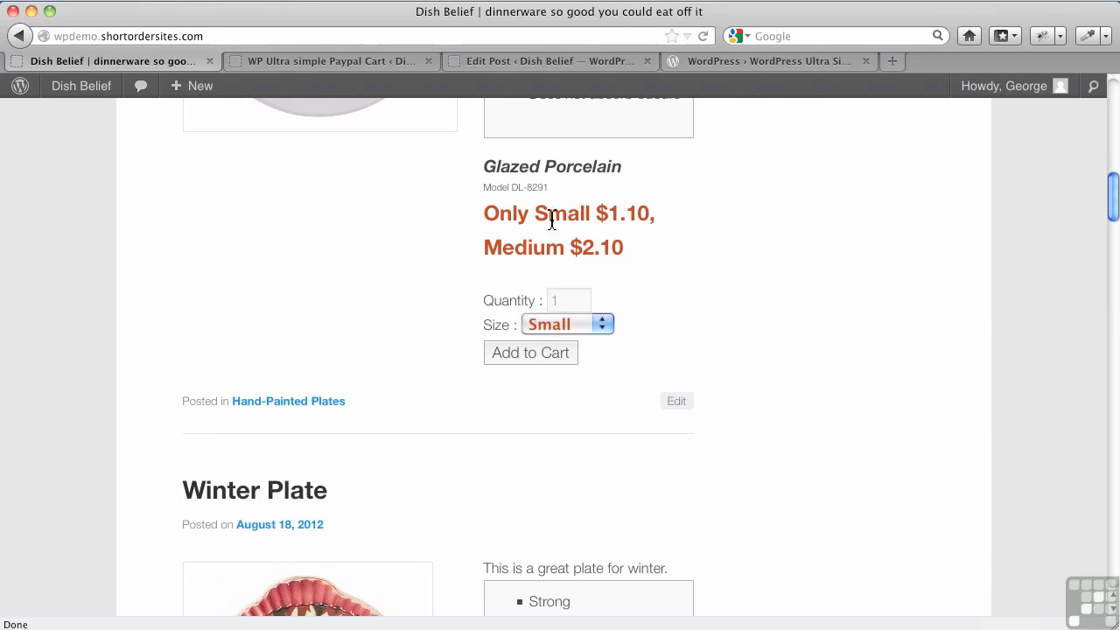
{"action": "left_click", "coordinate": [584, 320]}
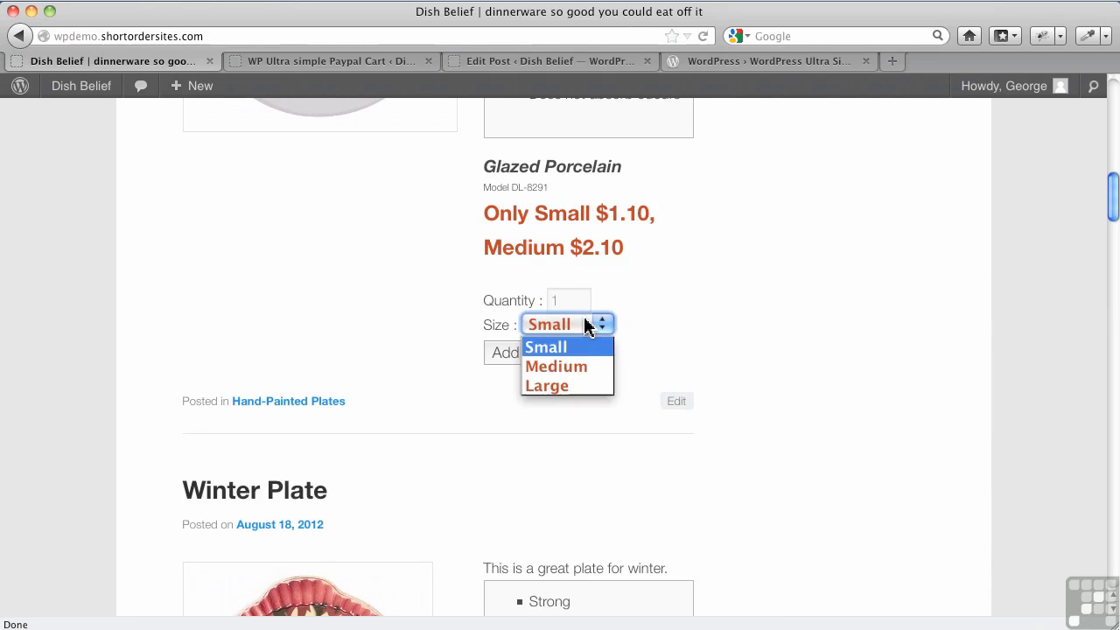
{"action": "left_click", "coordinate": [568, 368]}
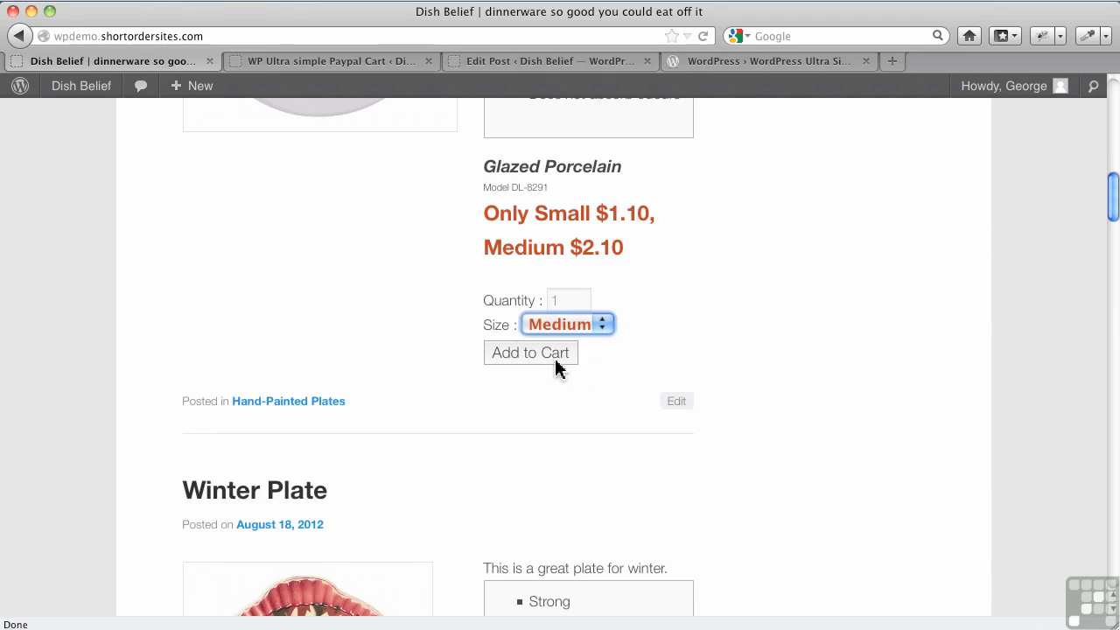
{"action": "left_click", "coordinate": [555, 355]}
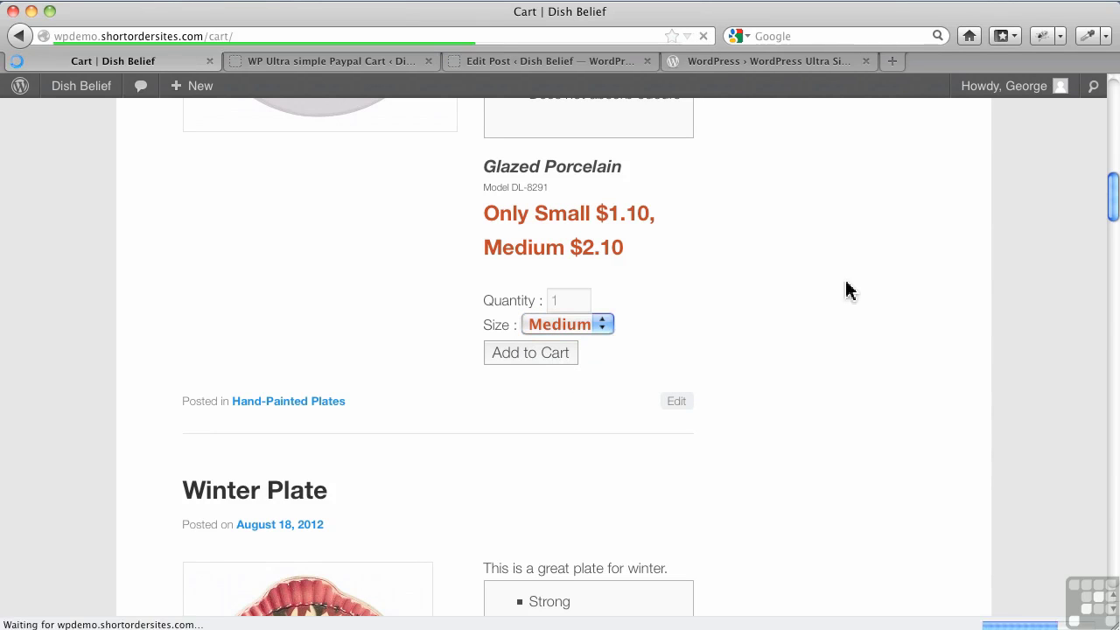
{"action": "scroll", "coordinate": [847, 289], "scroll_direction": "down", "scroll_amount": 5}
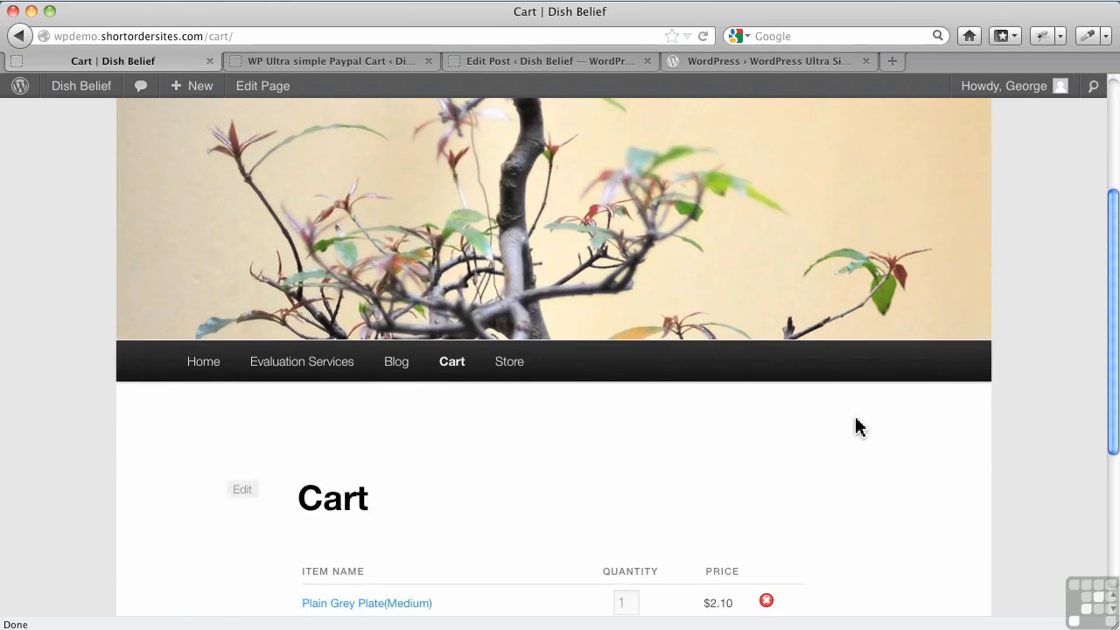
{"action": "scroll", "coordinate": [855, 427], "scroll_direction": "down", "scroll_amount": 3}
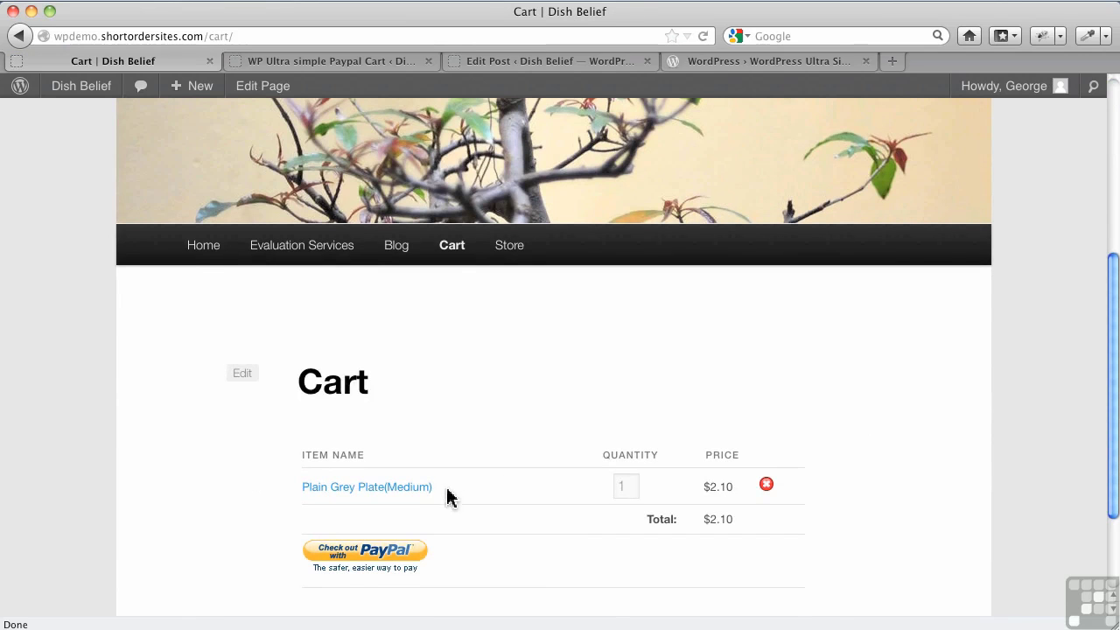
Turn off automatic redirection to the checkout page in the WP Ultra simple Paypal Cart settings and update the options
{"action": "left_click", "coordinate": [346, 63]}
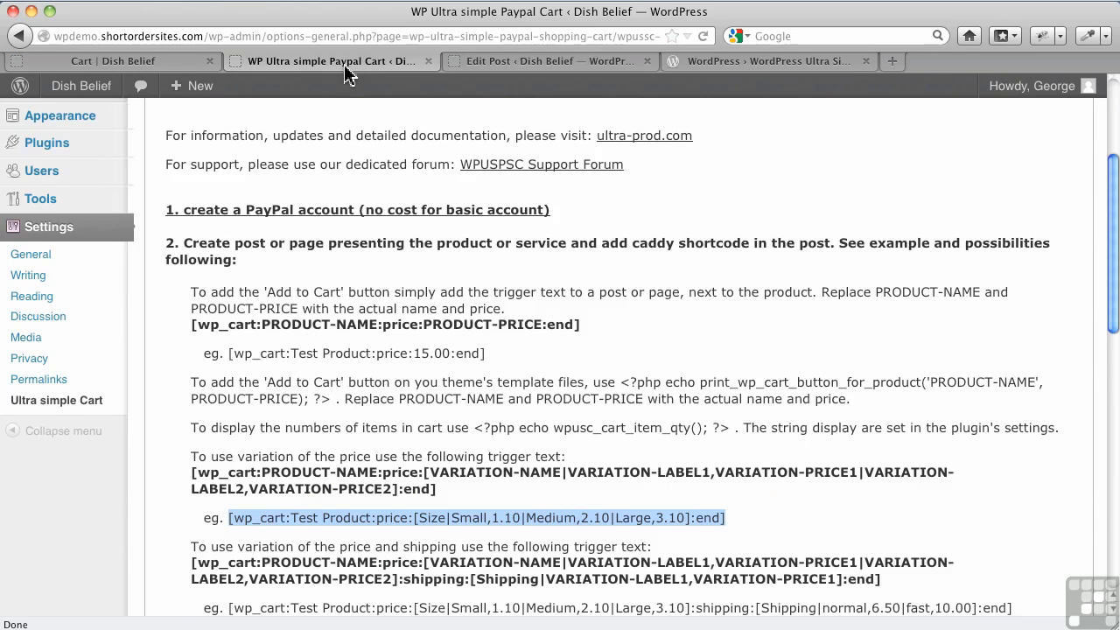
{"action": "scroll", "coordinate": [210, 158], "scroll_direction": "up", "scroll_amount": 5}
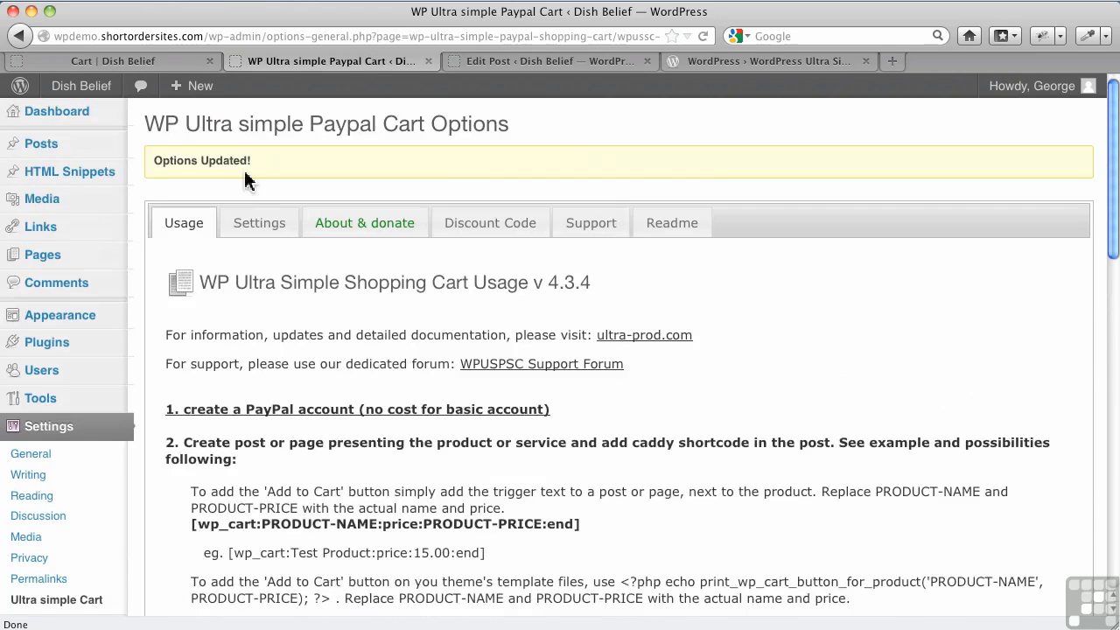
{"action": "left_click", "coordinate": [260, 228]}
{"action": "scroll", "coordinate": [570, 463], "scroll_direction": "down", "scroll_amount": 20}
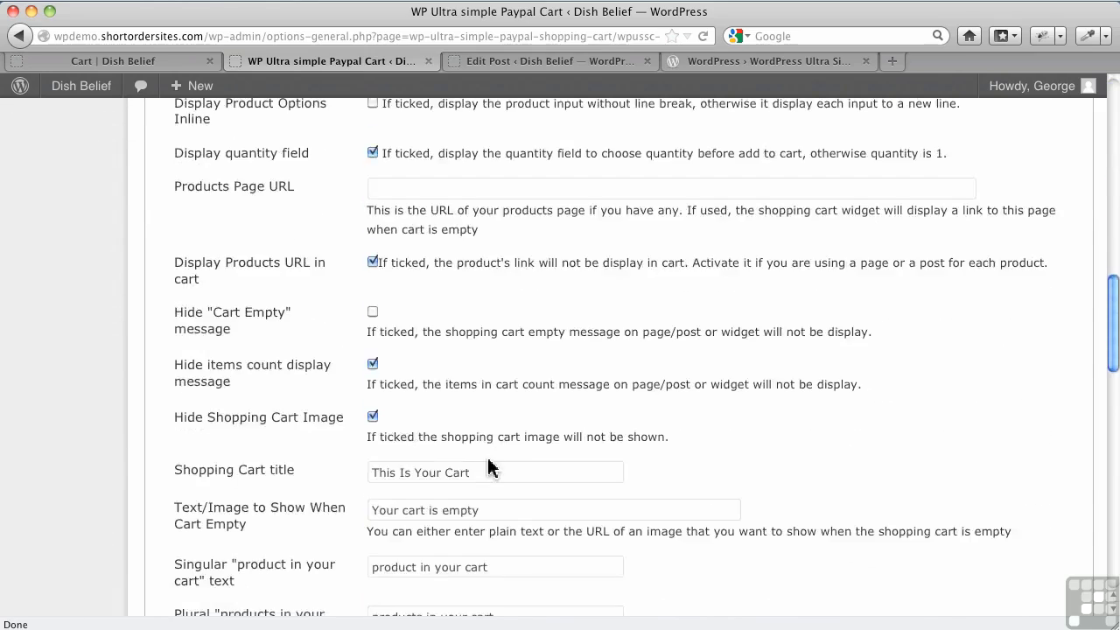
{"action": "scroll", "coordinate": [488, 461], "scroll_direction": "down", "scroll_amount": 10}
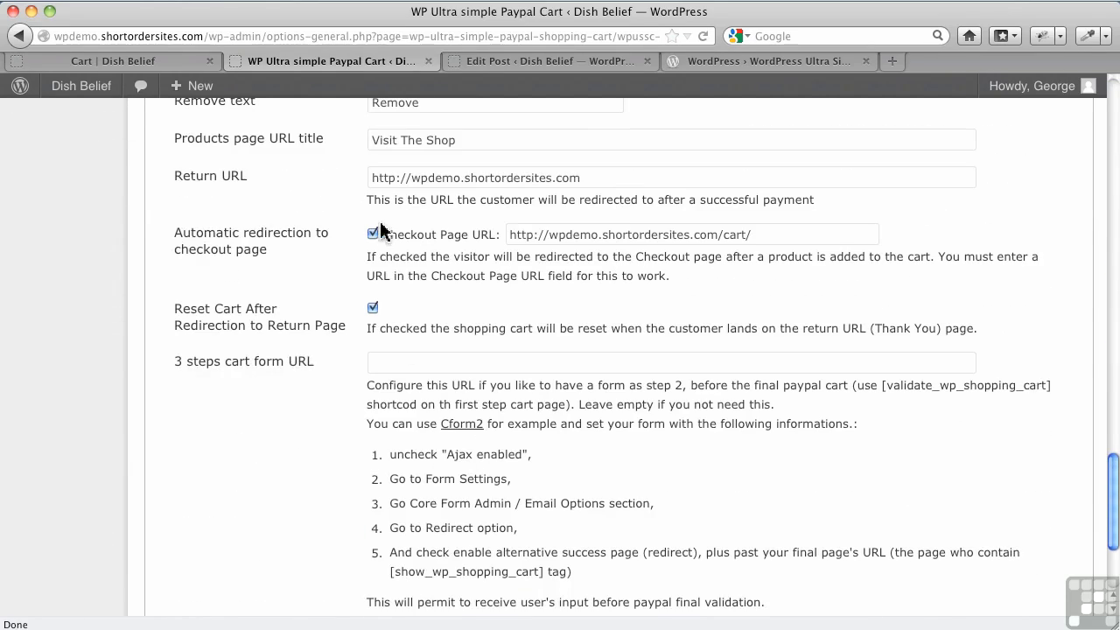
{"action": "left_click", "coordinate": [373, 235]}
{"action": "scroll", "coordinate": [483, 268], "scroll_direction": "down", "scroll_amount": 5}
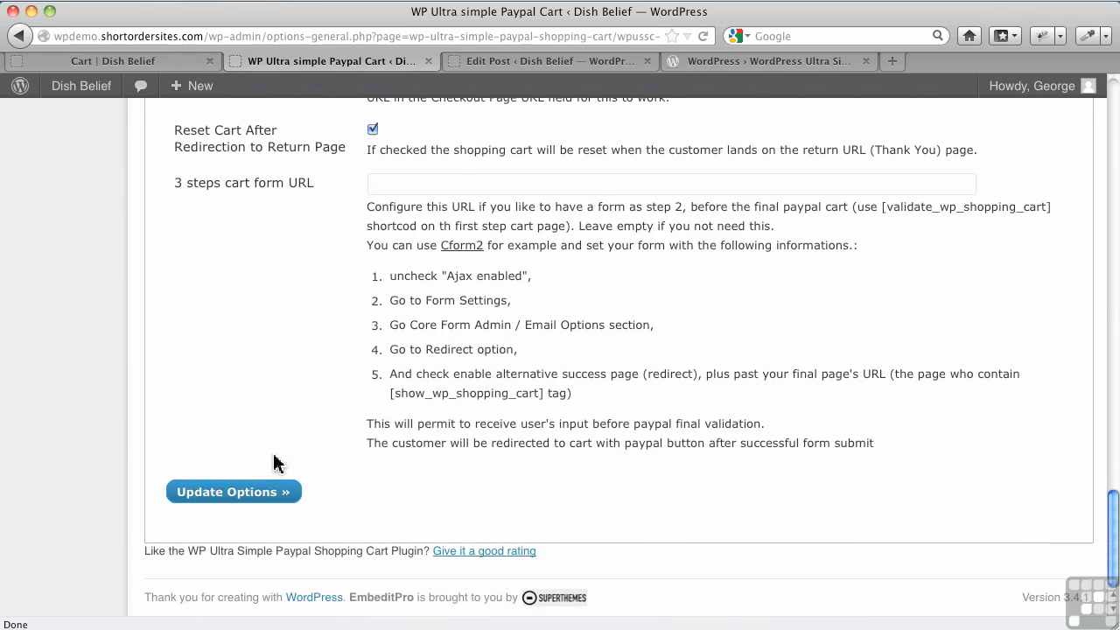
{"action": "left_click", "coordinate": [259, 497]}
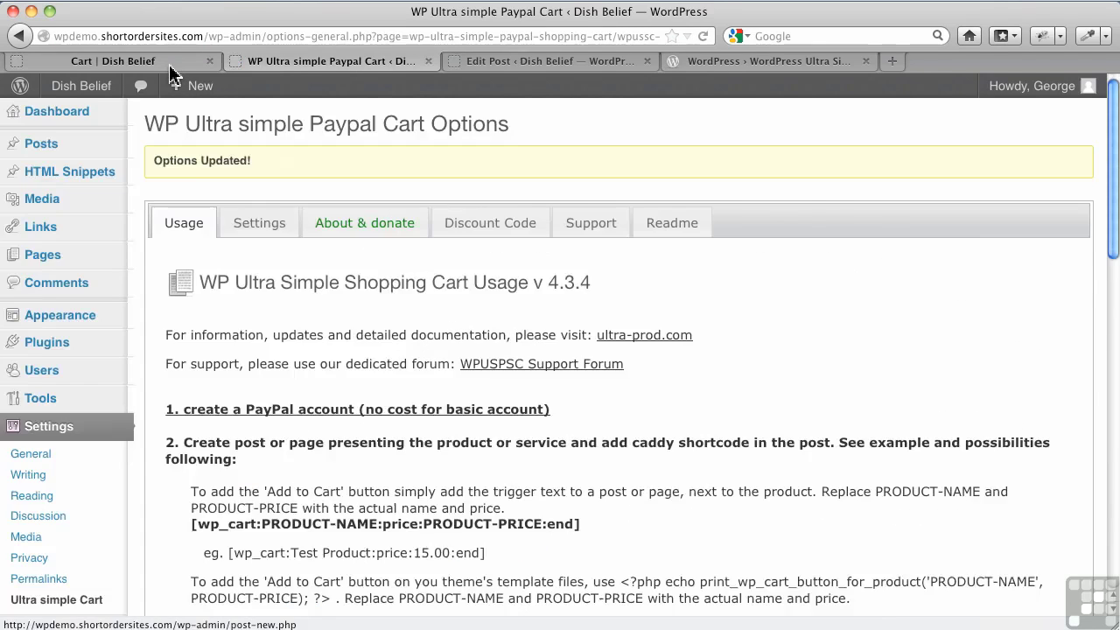
Return to the site's home page and remove the Medium Plain Grey Plate from the sidebar cart
{"action": "left_click", "coordinate": [171, 63]}
{"action": "left_click", "coordinate": [201, 245]}
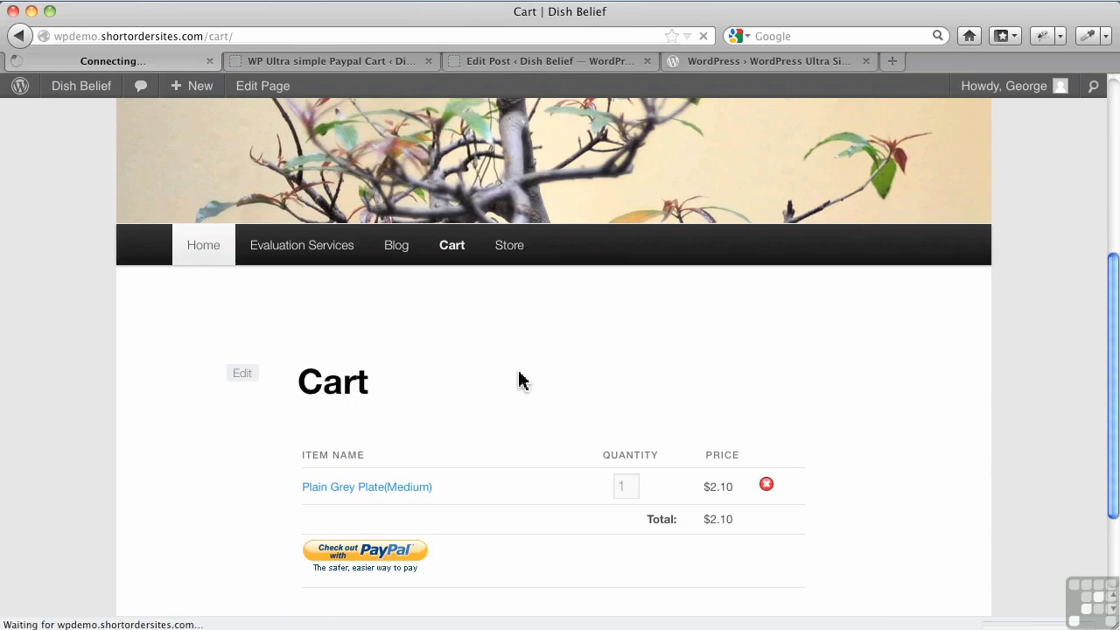
{"action": "scroll", "coordinate": [534, 387], "scroll_direction": "down", "scroll_amount": 5}
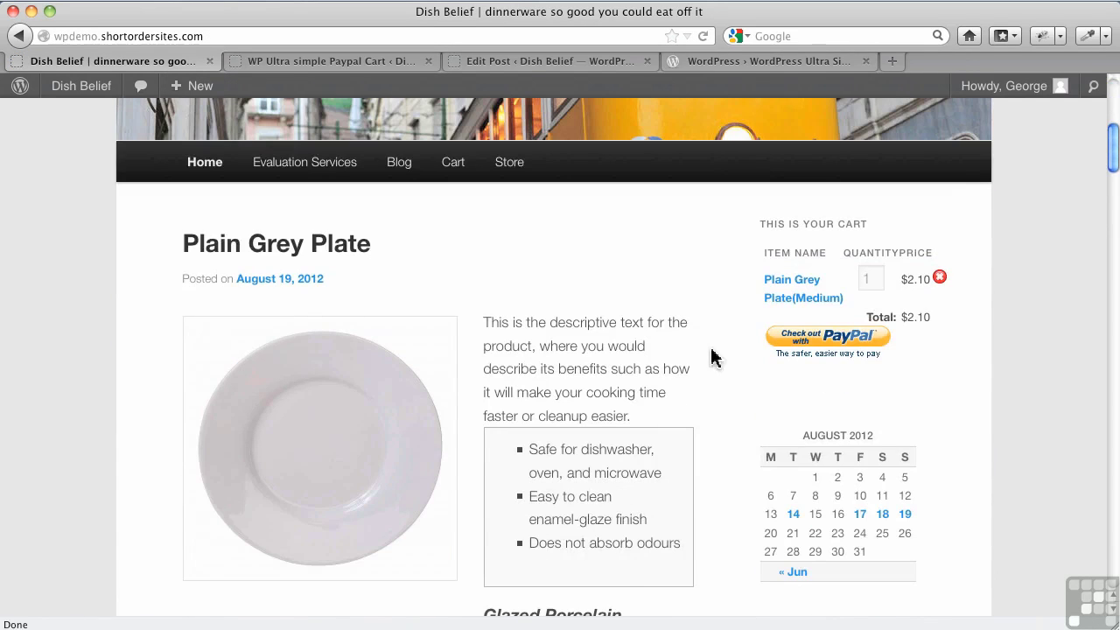
{"action": "left_click", "coordinate": [940, 277]}
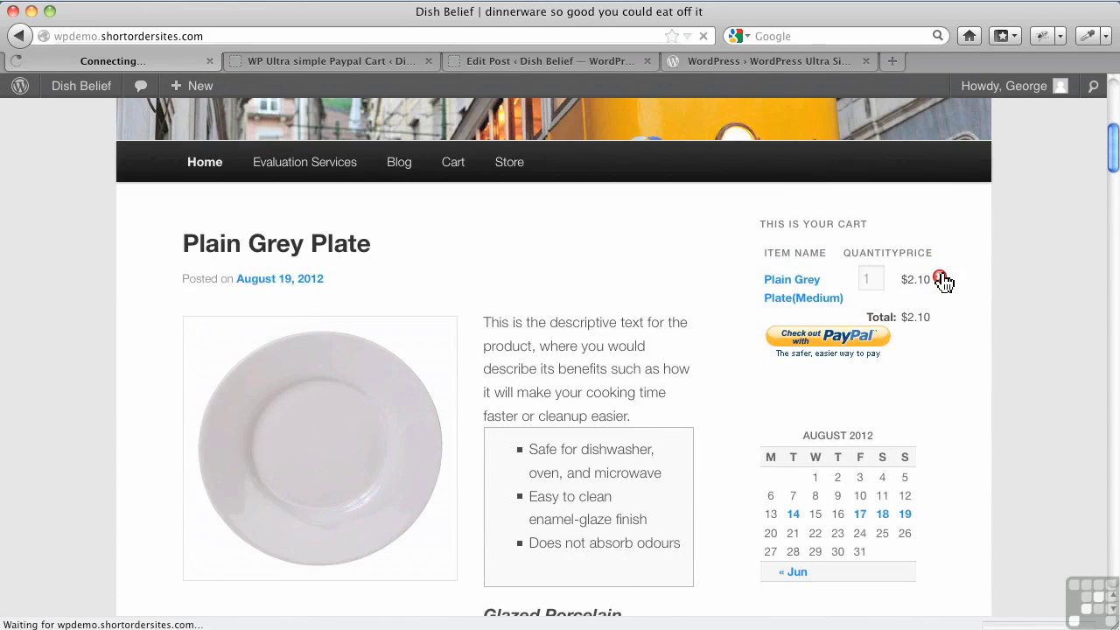
Choose the Medium size for the Plain Grey Plate, add one to the cart and check the sidebar cart
{"action": "scroll", "coordinate": [795, 368], "scroll_direction": "down", "scroll_amount": 5}
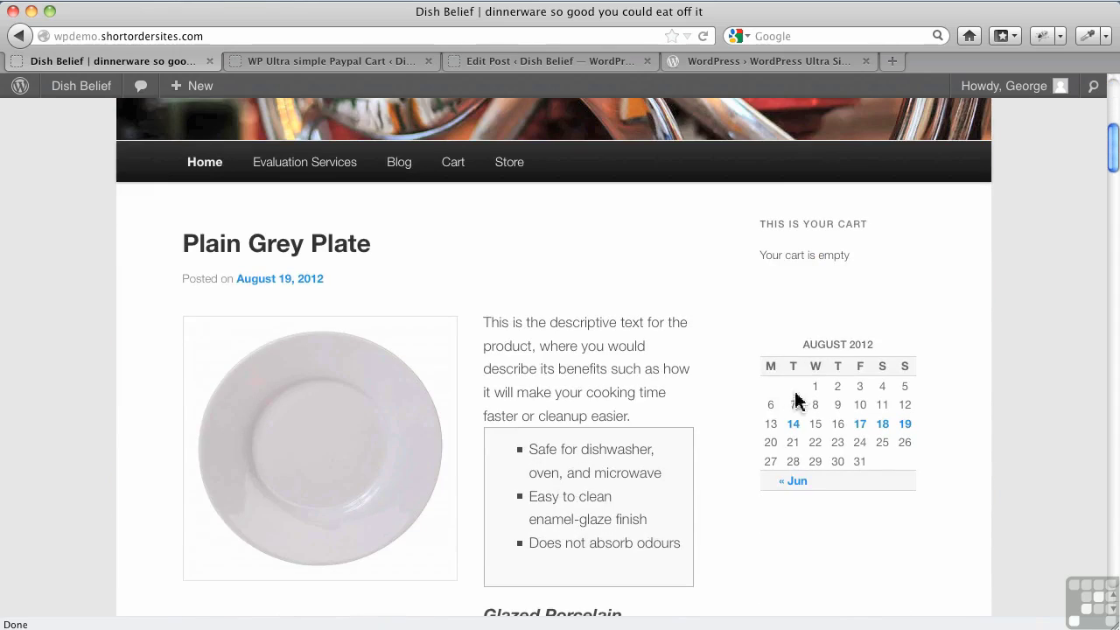
{"action": "scroll", "coordinate": [595, 455], "scroll_direction": "down", "scroll_amount": 4}
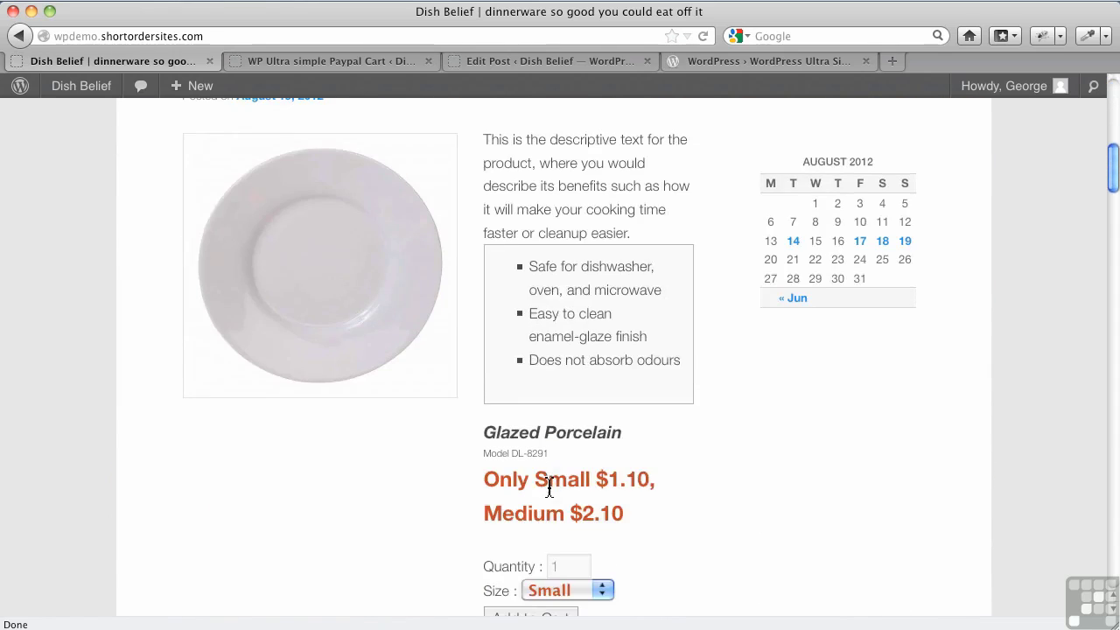
{"action": "scroll", "coordinate": [551, 490], "scroll_direction": "down", "scroll_amount": 4}
{"action": "left_click", "coordinate": [575, 423]}
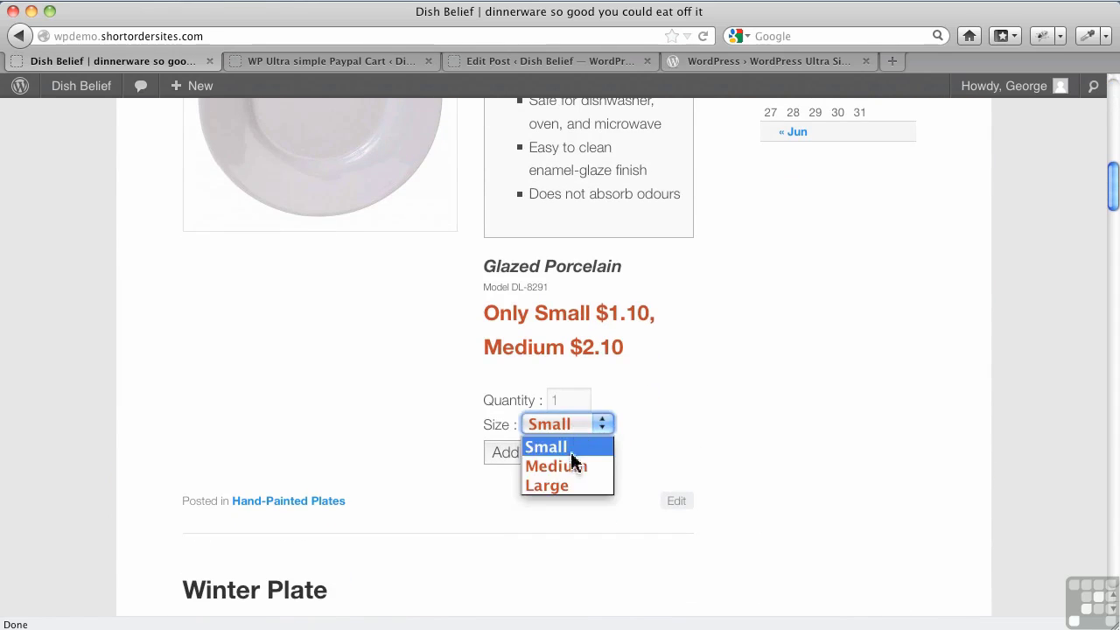
{"action": "left_click", "coordinate": [571, 466]}
{"action": "left_click", "coordinate": [560, 461]}
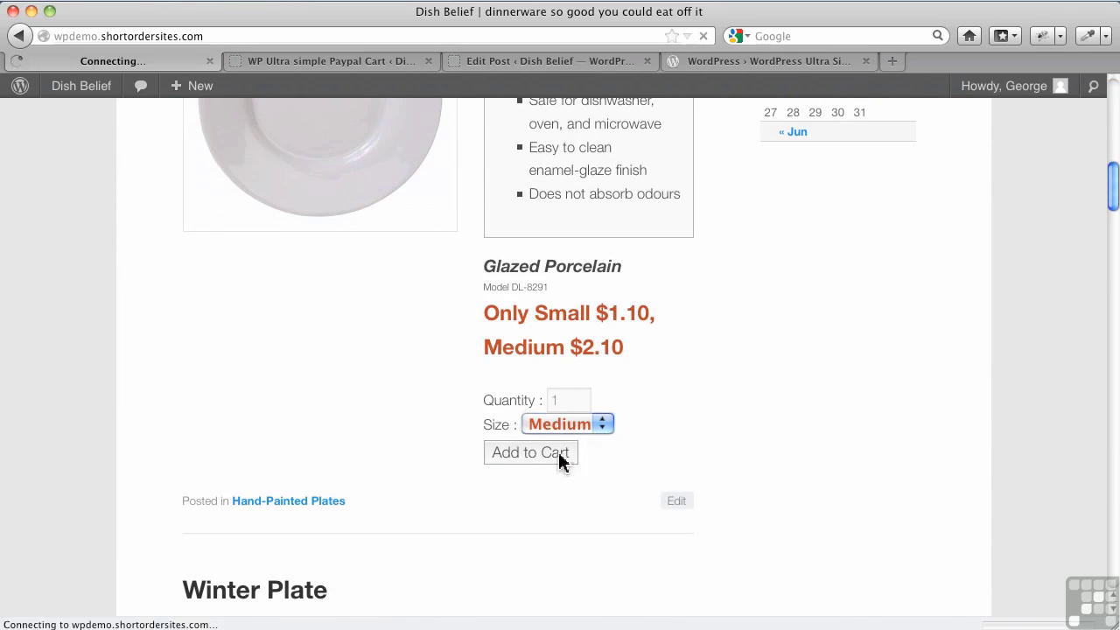
{"action": "scroll", "coordinate": [807, 415], "scroll_direction": "down", "scroll_amount": 3}
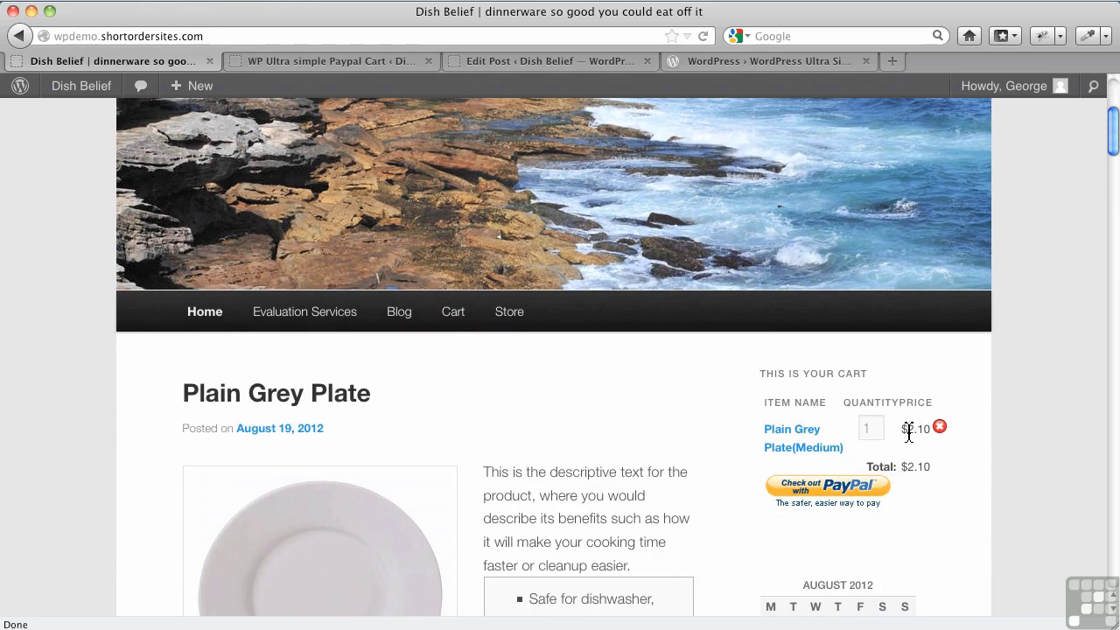
Add four Small Plain Grey Plates to the cart and review the sidebar cart's items and total
{"action": "scroll", "coordinate": [595, 528], "scroll_direction": "down", "scroll_amount": 10}
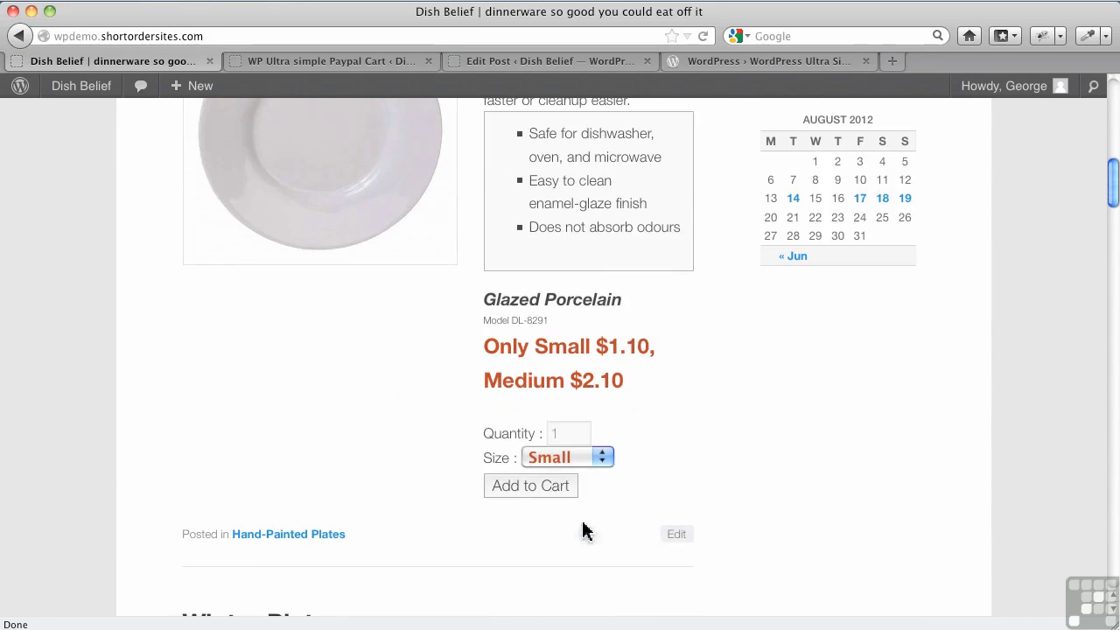
{"action": "double_click", "coordinate": [553, 438]}
{"action": "type", "text": "4"}
{"action": "left_click", "coordinate": [560, 457]}
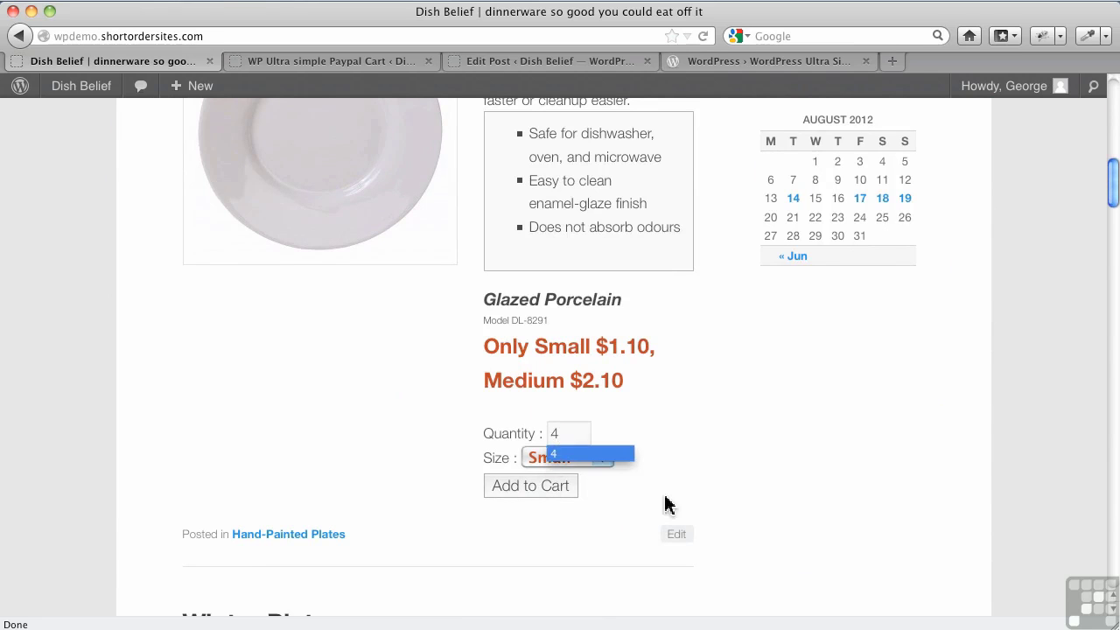
{"action": "left_click", "coordinate": [615, 487]}
{"action": "left_click", "coordinate": [502, 486]}
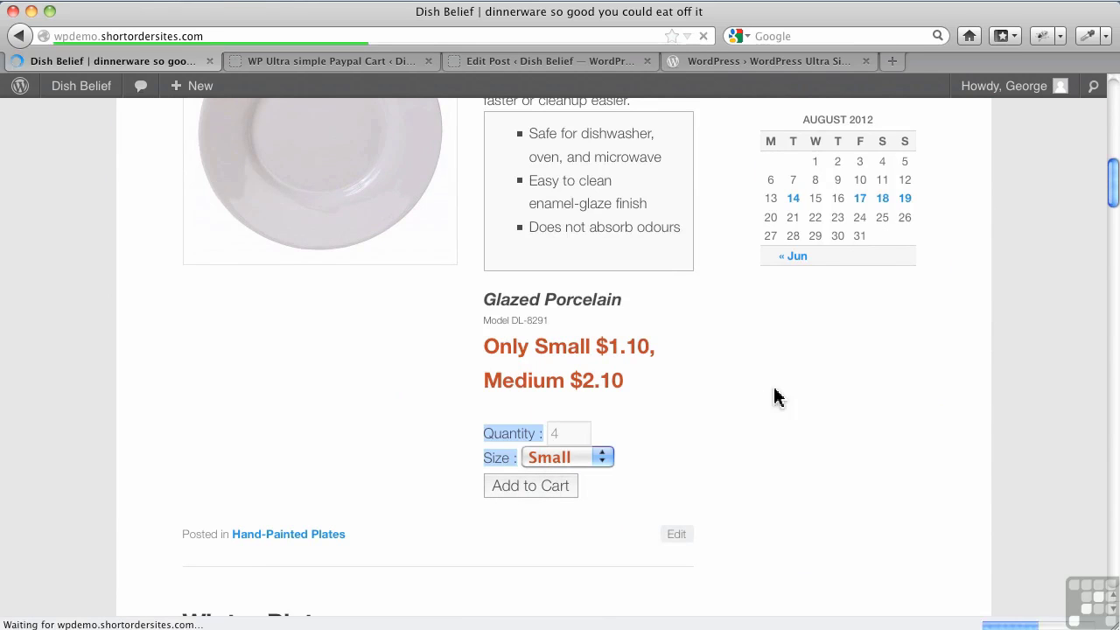
{"action": "scroll", "coordinate": [778, 399], "scroll_direction": "down", "scroll_amount": 5}
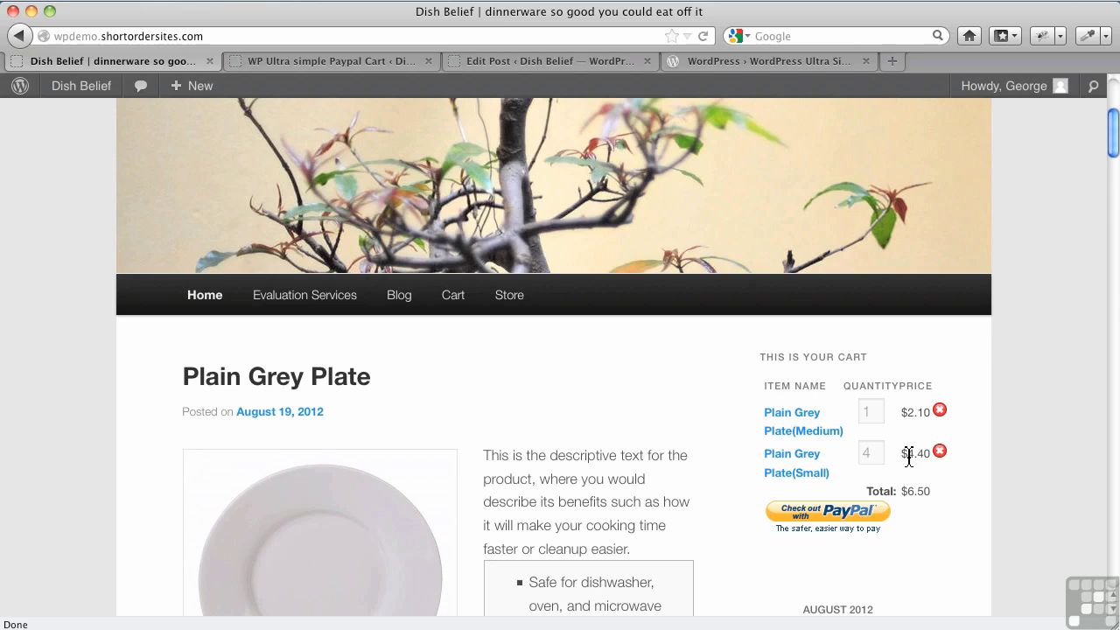
{"action": "scroll", "coordinate": [895, 463], "scroll_direction": "down", "scroll_amount": 3}
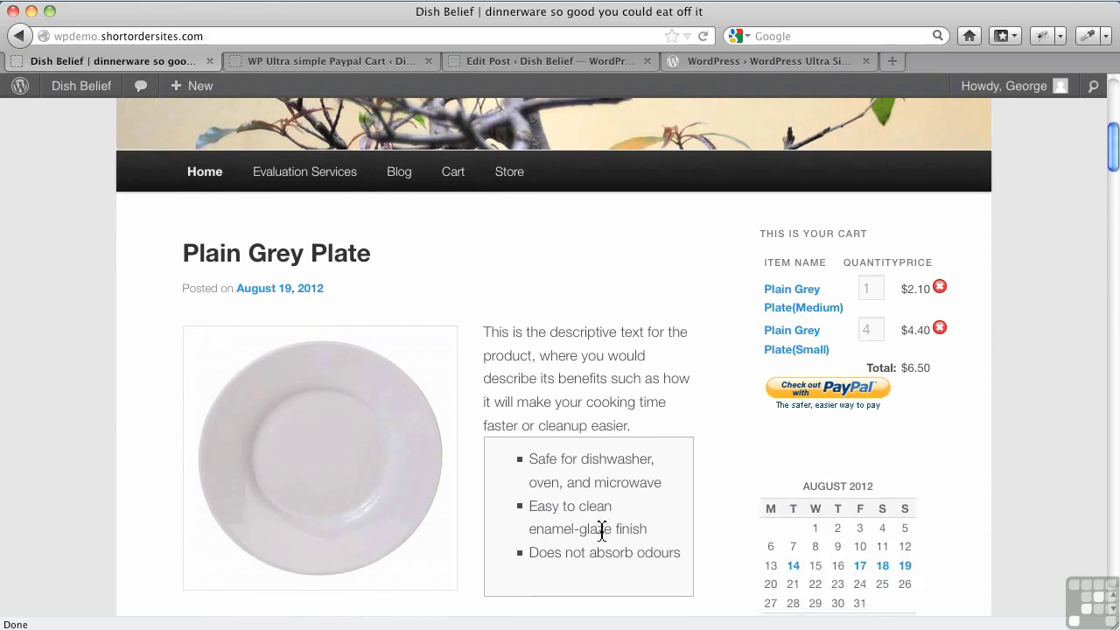
Remove the Small Plain Grey Plate item from the sidebar cart
{"action": "scroll", "coordinate": [602, 529], "scroll_direction": "down", "scroll_amount": 5}
{"action": "scroll", "coordinate": [647, 465], "scroll_direction": "up", "scroll_amount": 7}
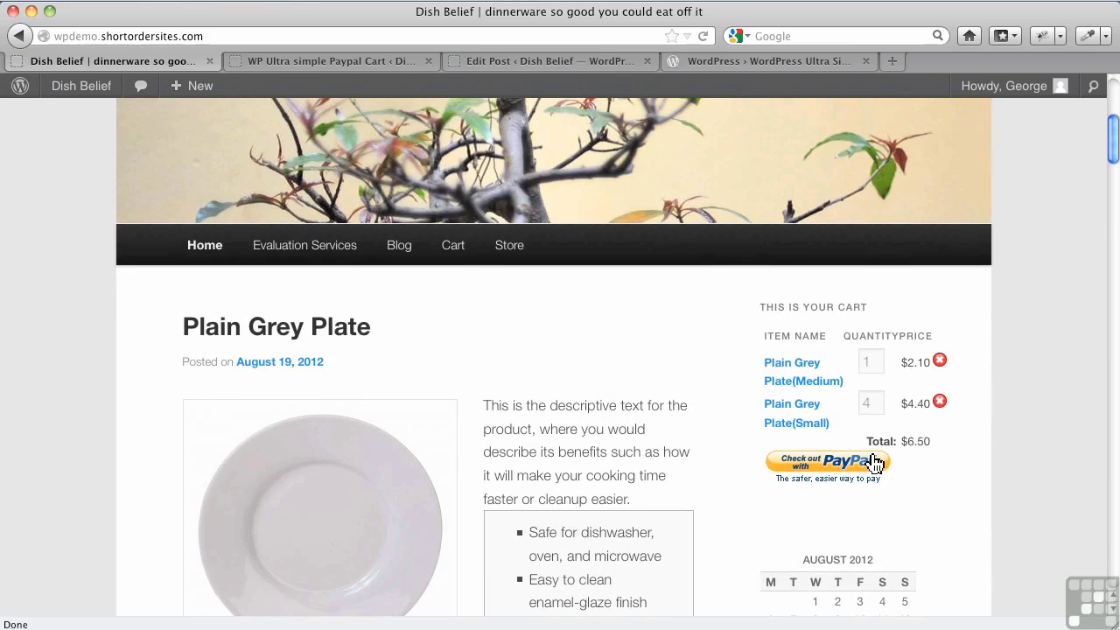
{"action": "left_click", "coordinate": [942, 408]}
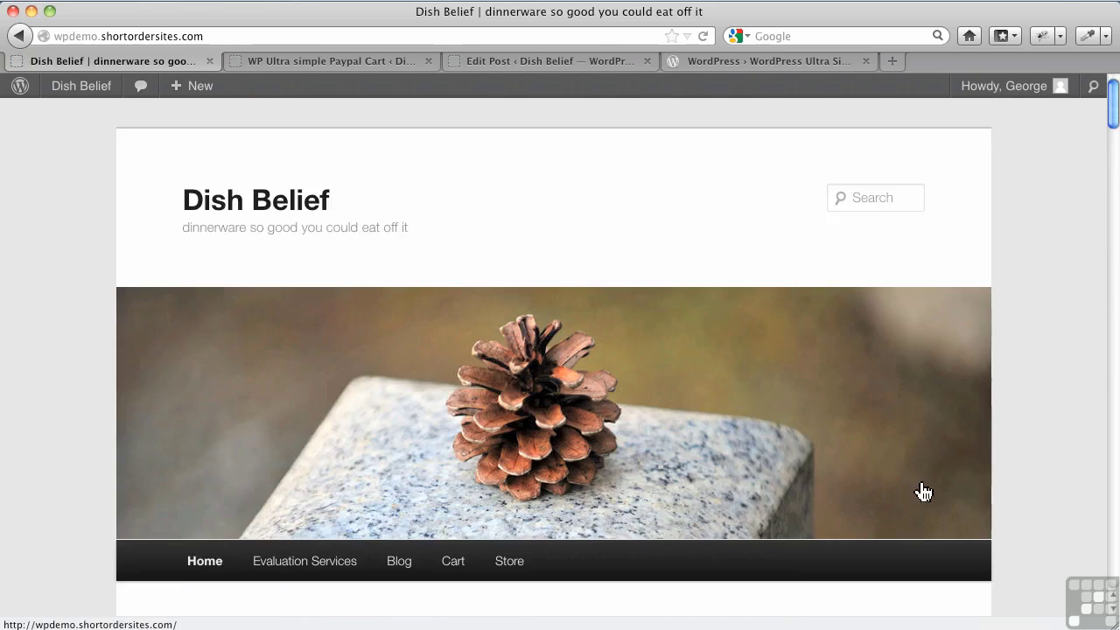
Update the Medium Plain Grey Plate quantity to 6 in the sidebar cart and check the recalculated price
{"action": "scroll", "coordinate": [924, 492], "scroll_direction": "down", "scroll_amount": 4}
{"action": "left_click_drag", "start_coordinate": [873, 393], "coordinate": [860, 395]}
{"action": "type", "text": "6"}
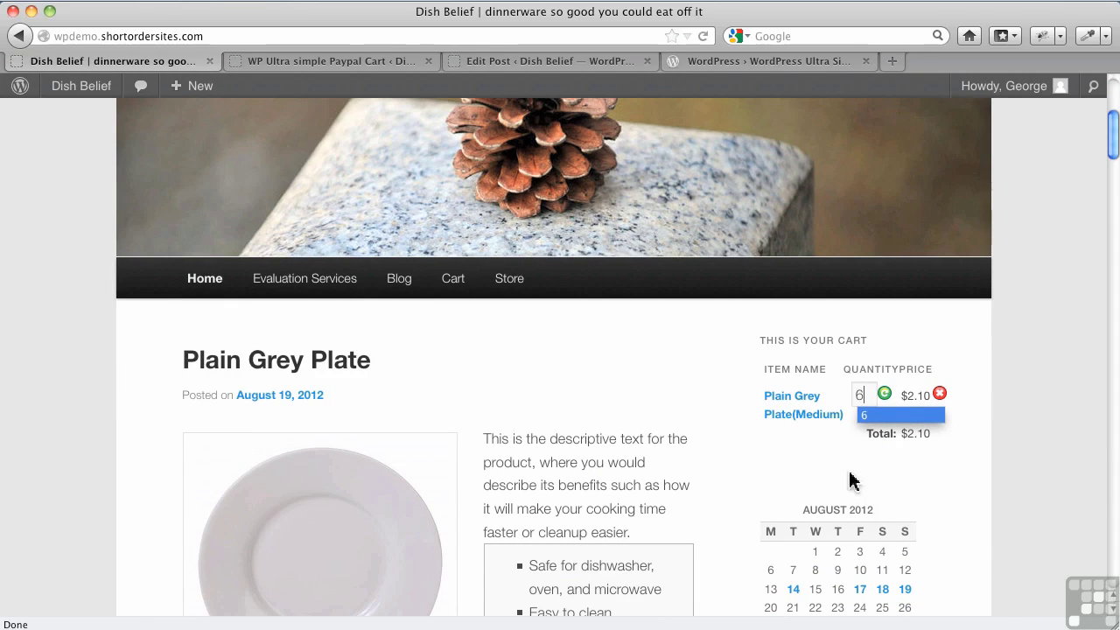
{"action": "left_click", "coordinate": [886, 396]}
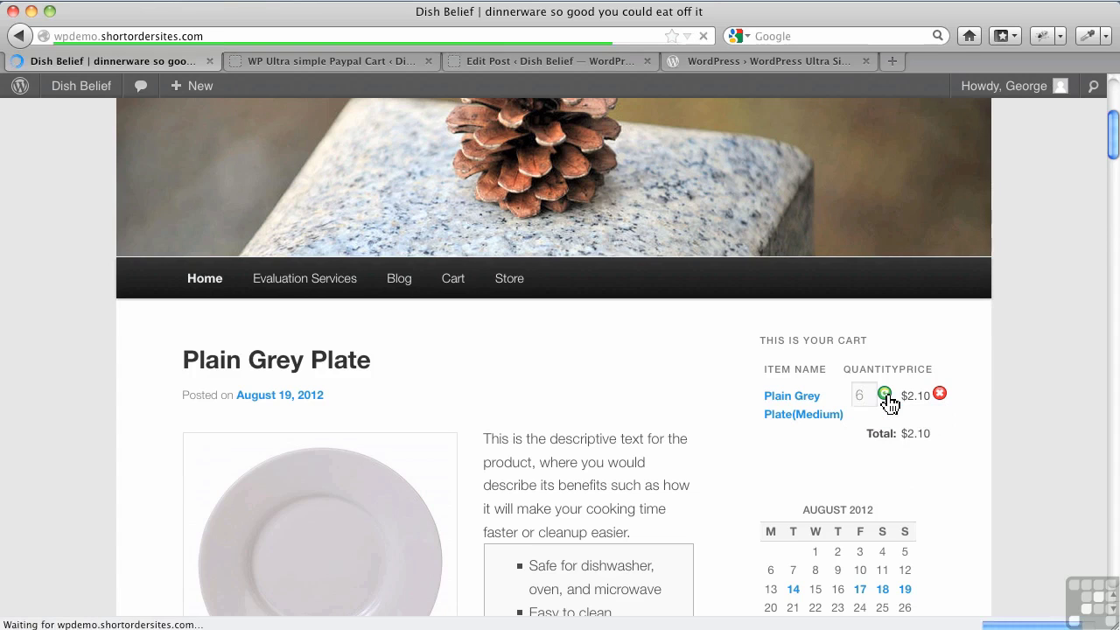
{"action": "scroll", "coordinate": [893, 456], "scroll_direction": "down", "scroll_amount": 2}
{"action": "scroll", "coordinate": [866, 490], "scroll_direction": "down", "scroll_amount": 3}
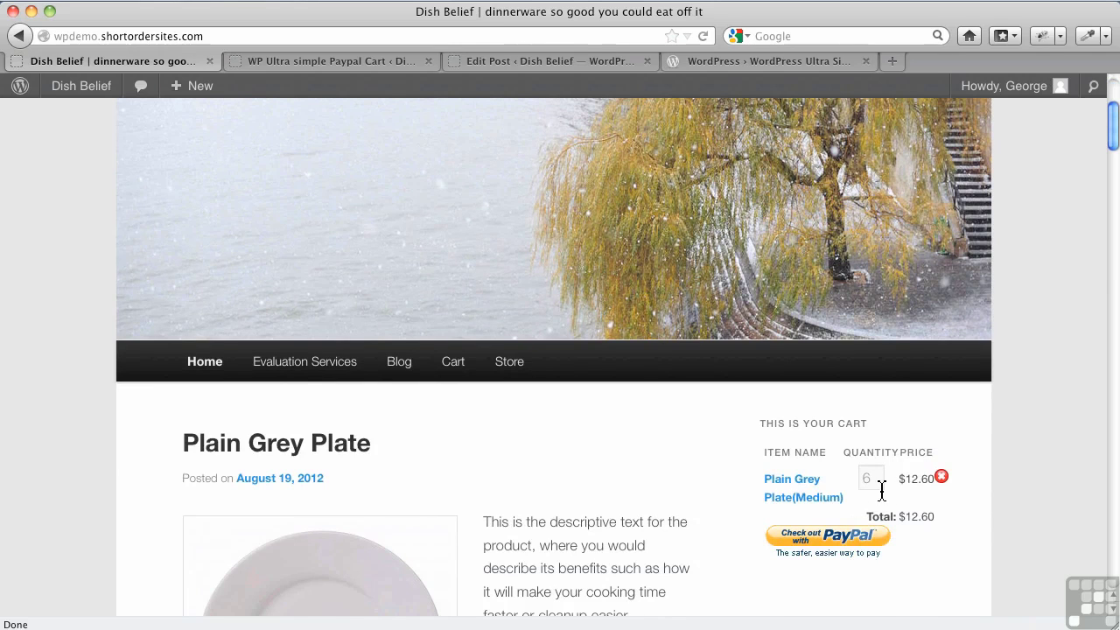
{"action": "scroll", "coordinate": [675, 484], "scroll_direction": "down", "scroll_amount": 3}
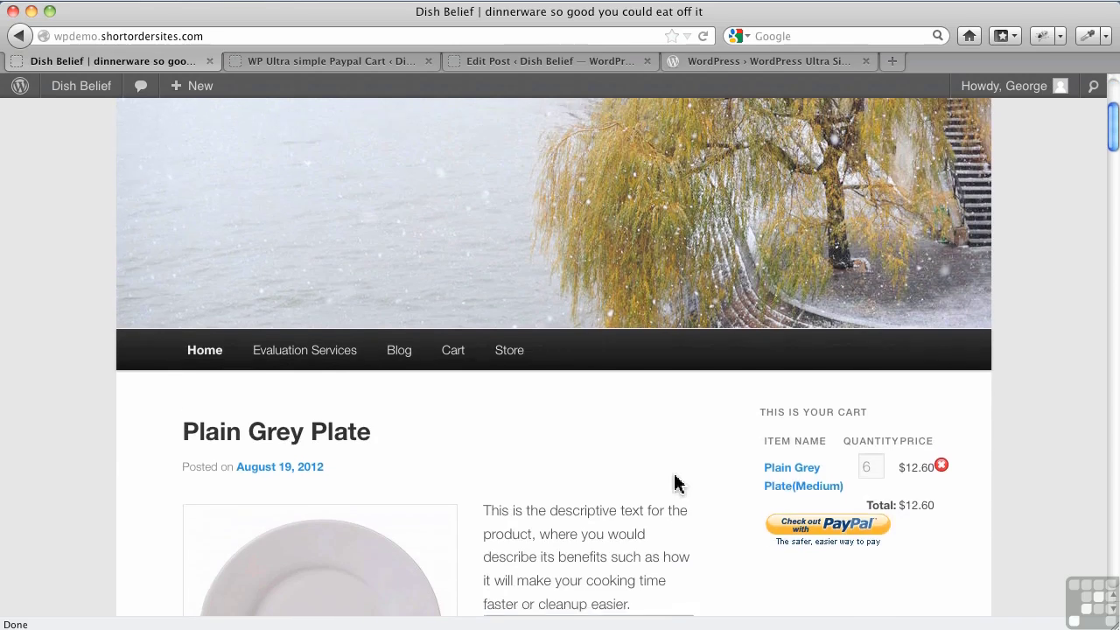